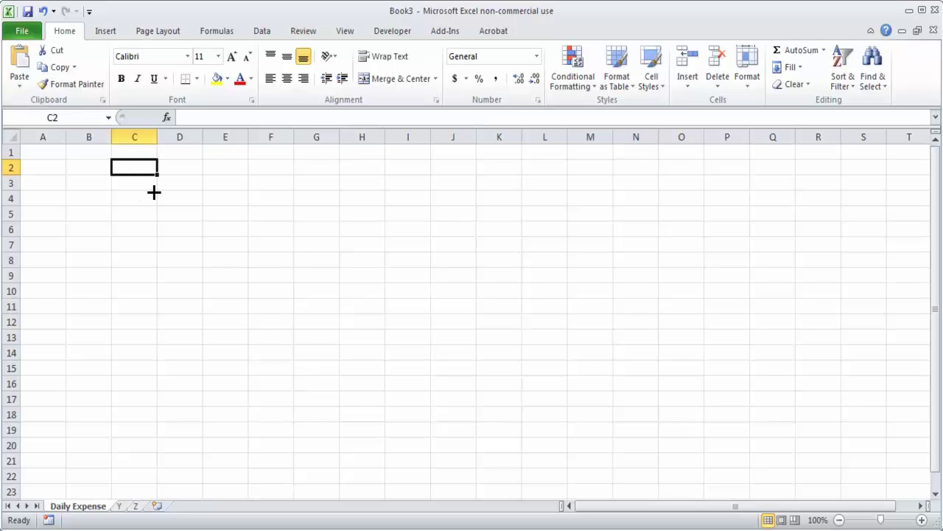
Step: Move the active cell one cell at a time from C2 through E2, E3 and D3 to D2
key(Right)
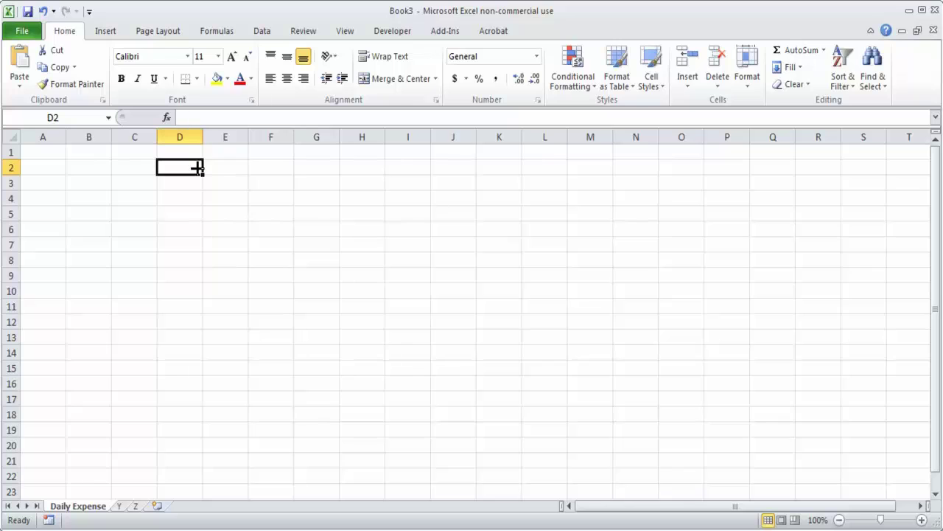
key(Right)
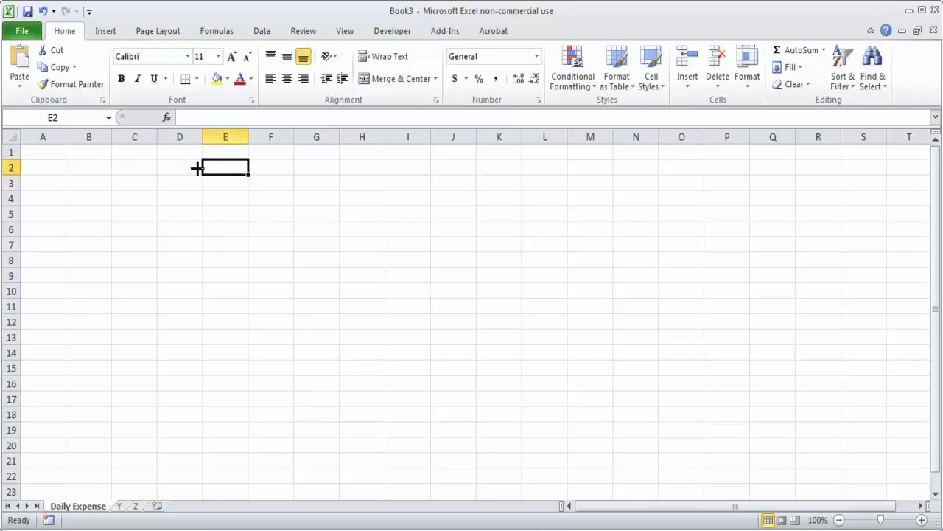
key(Down)
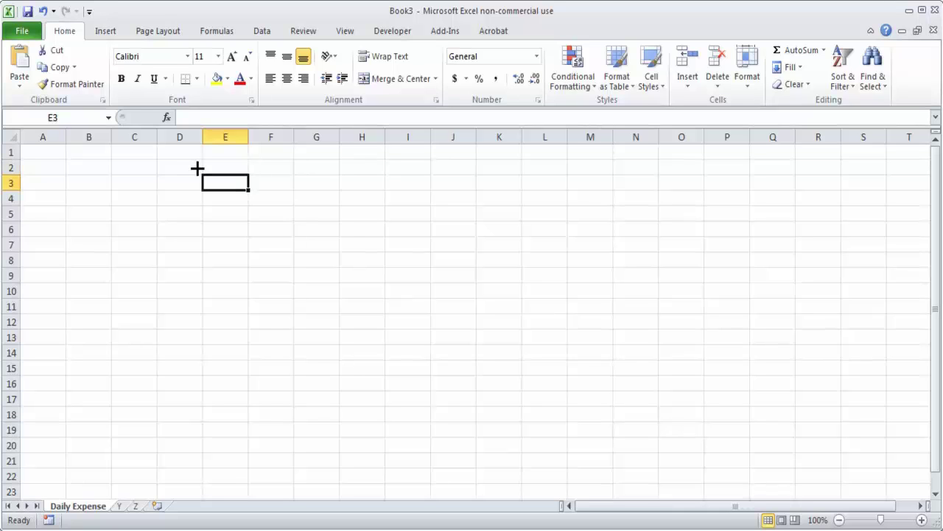
key(Left)
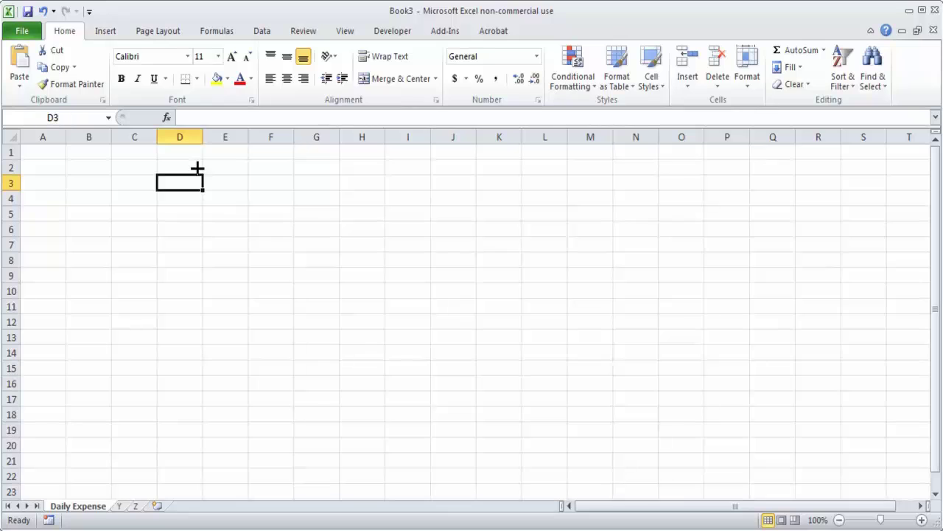
key(Up)
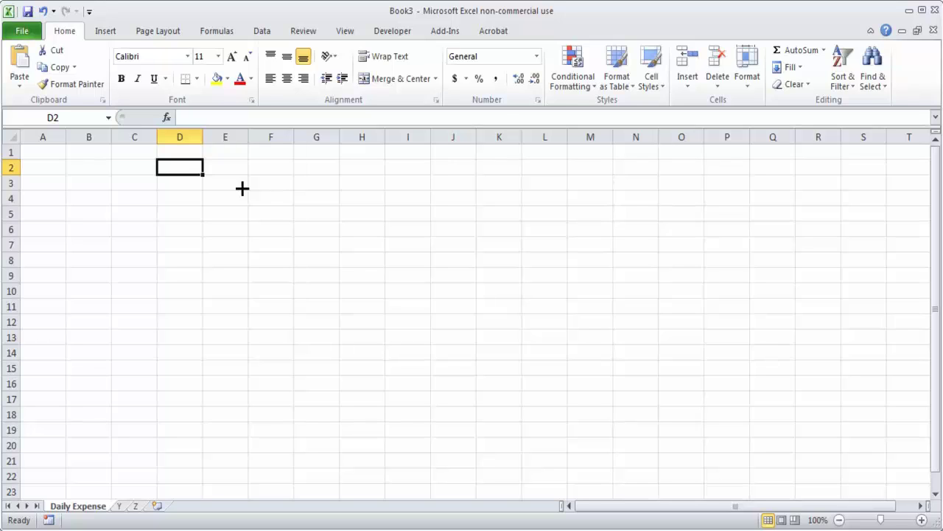
Step: Move the active cell down two screens from D2 to D48 and return to D2
key(Page_Down)
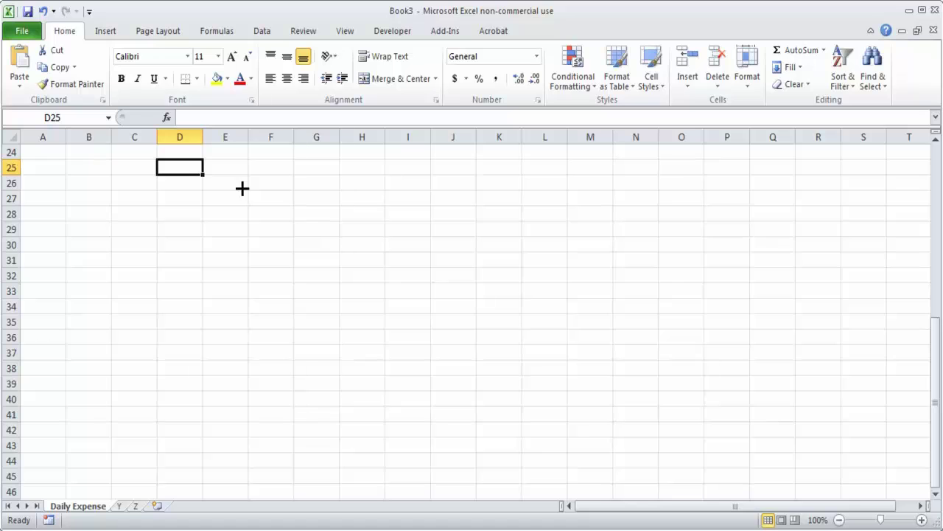
key(Page_Down)
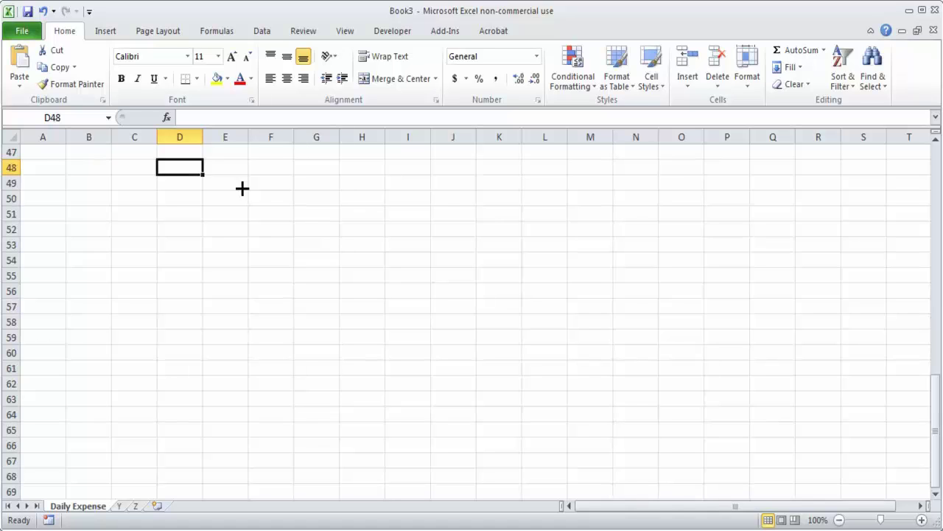
key(Page_Up)
key(Page_Up)
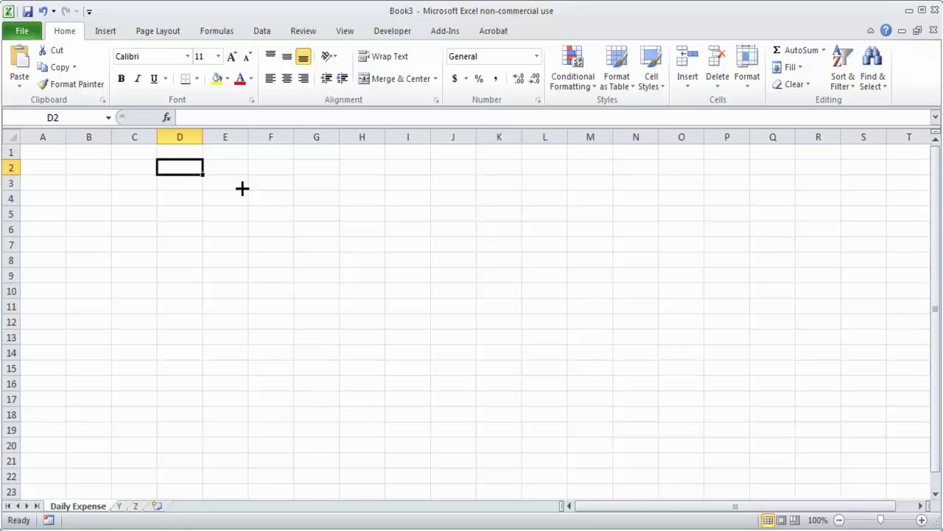
Step: Page repeatedly between D2 and D48 in column D, one screen at a time, ending at D2
key(Page_Down)
key(Page_Down)
key(Page_Up)
key(Page_Up)
key(Page_Down)
key(Page_Down)
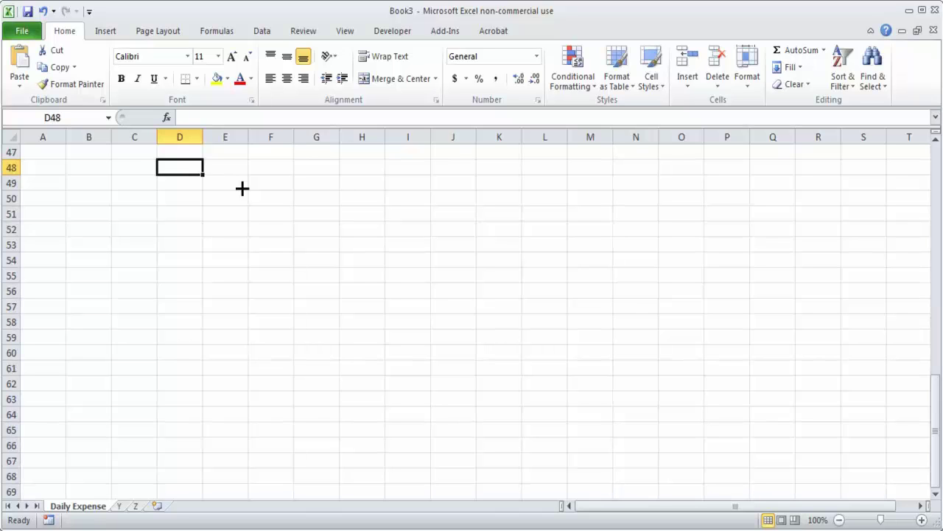
key(Page_Up)
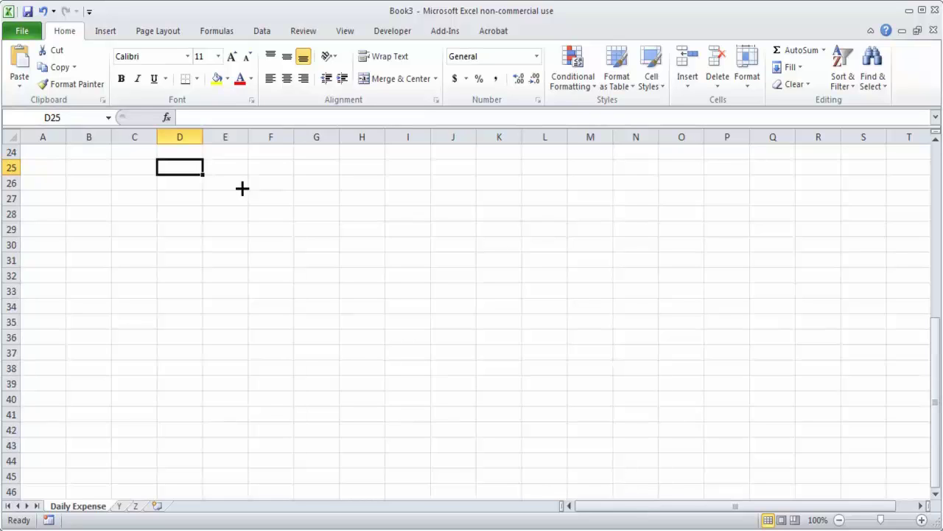
key(Page_Up)
Step: Page down column D screen by screen past D48 to D71, and page back up to D2
key(Page_Down)
key(Page_Down)
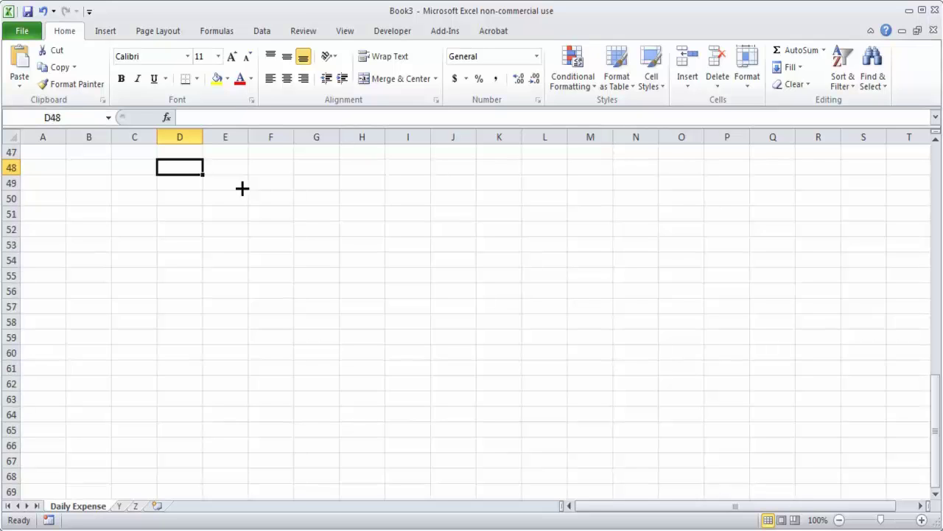
key(Page_Down)
key(Page_Down)
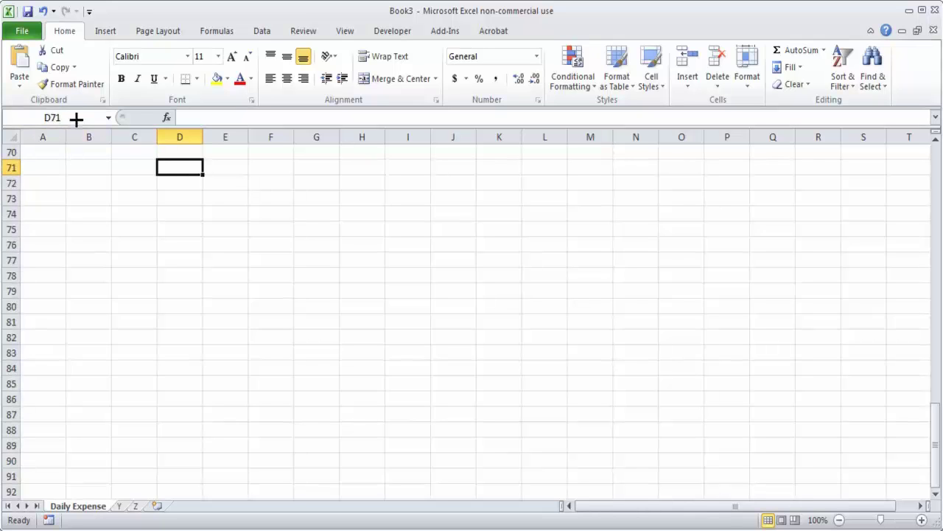
key(Page_Up)
key(Page_Up)
key(Page_Up)
key(Page_Up)
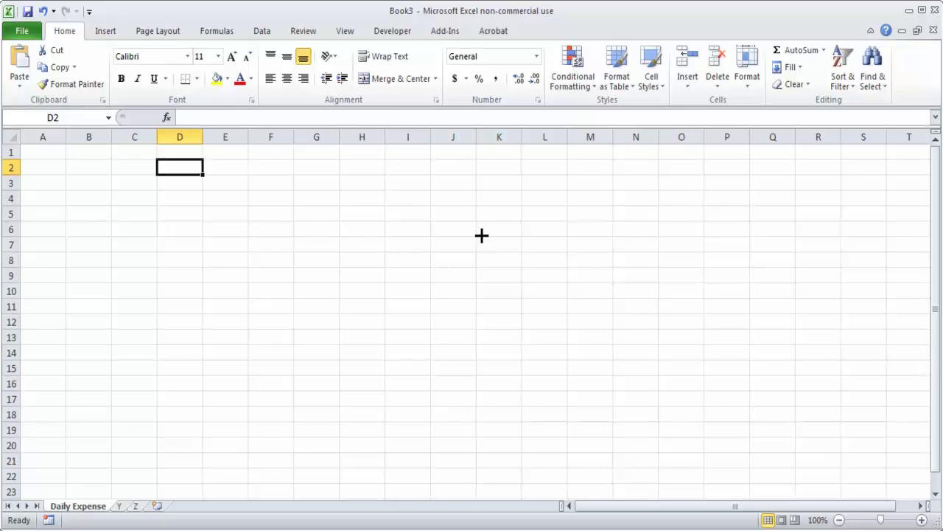
Step: Move the active cell across row 2 one screen at a time to CU2, and return the same way to D2
key(alt+Page_Down)
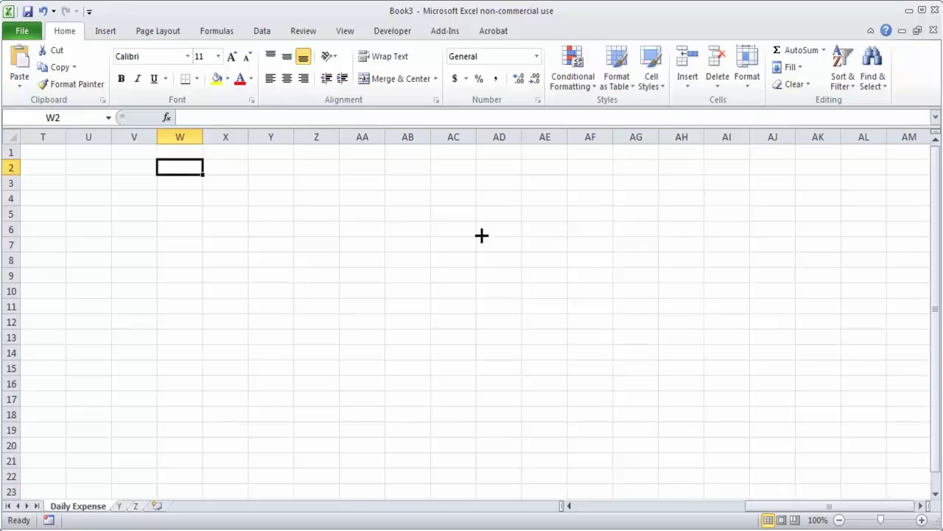
key(alt+Page_Down)
key(alt+Page_Down)
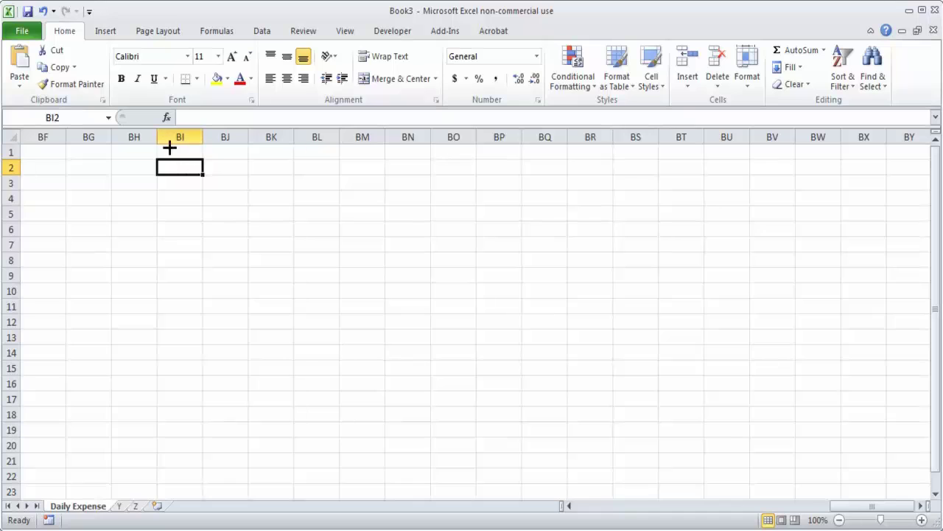
key(alt+Page_Down)
key(alt+Page_Down)
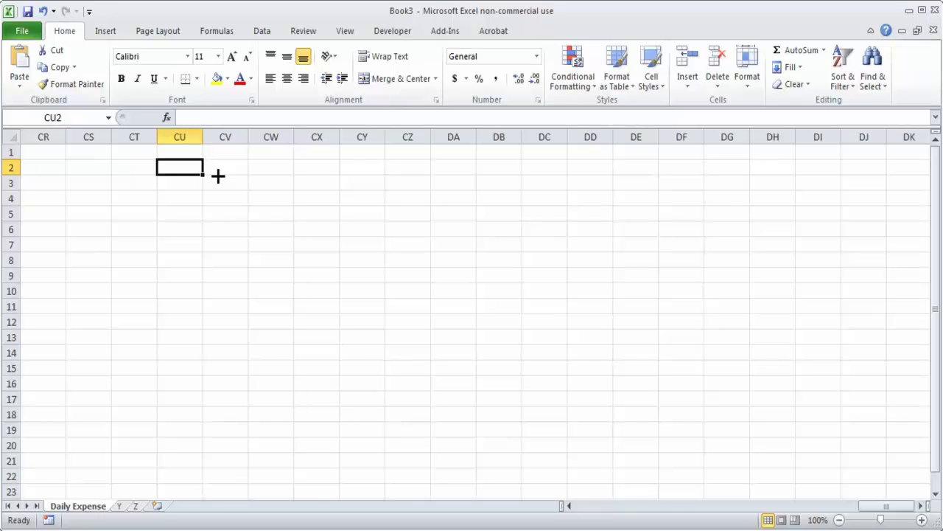
key(alt+Page_Up)
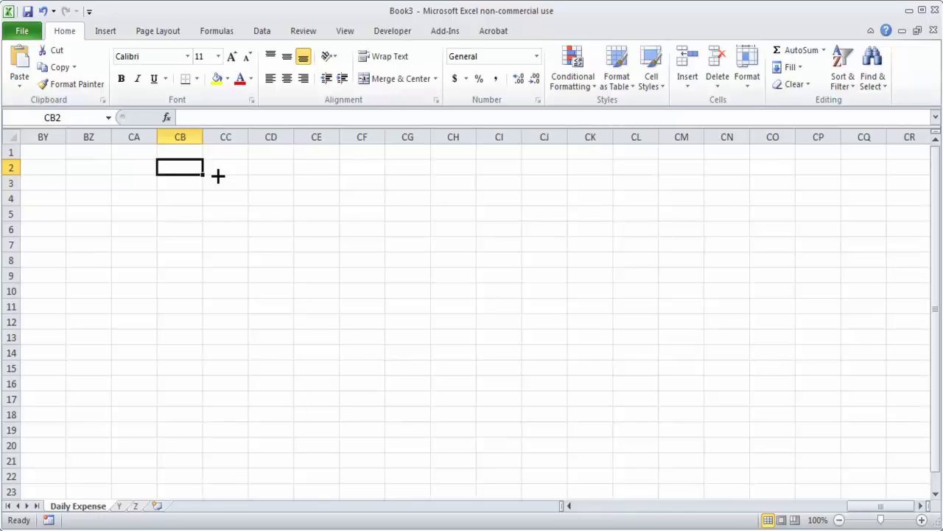
key(alt+Page_Up)
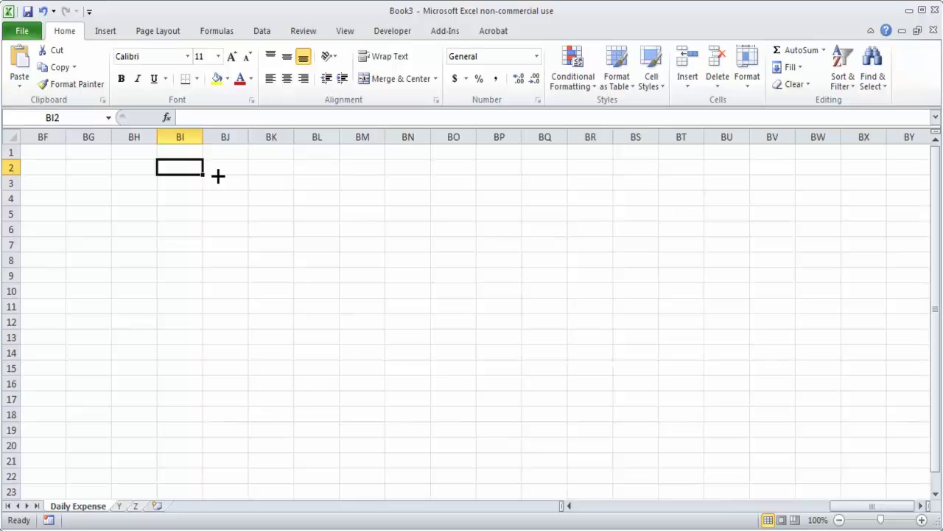
key(alt+Page_Up)
key(alt+Page_Up)
key(alt+Page_Up)
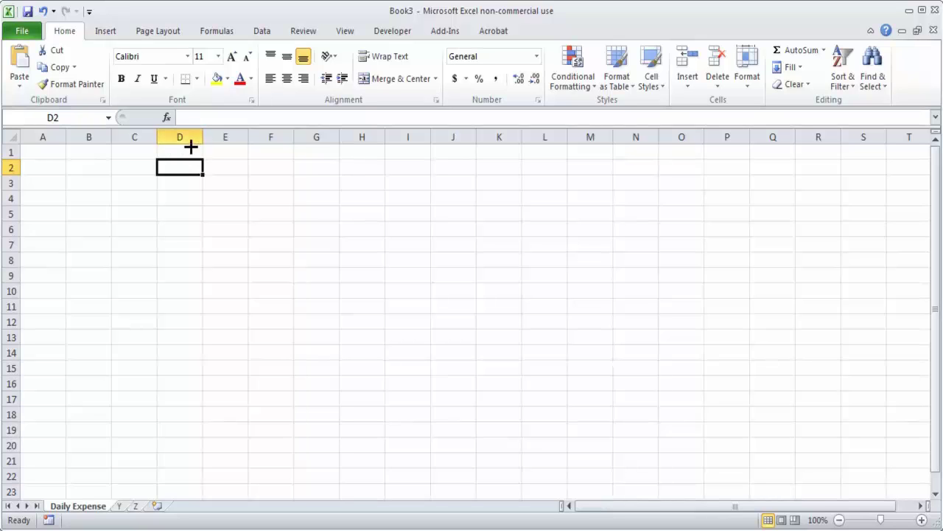
Step: Move three screens right along row 2 to BI2 and three screens back to D2
key(alt+Page_Down)
key(alt+Page_Down)
key(alt+Page_Down)
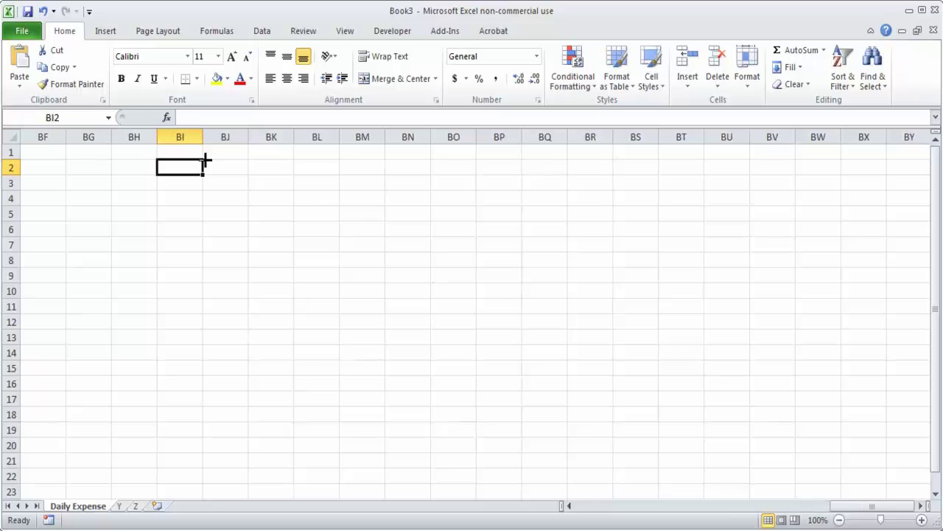
key(alt+Page_Up)
key(alt+Page_Up)
key(alt+Page_Up)
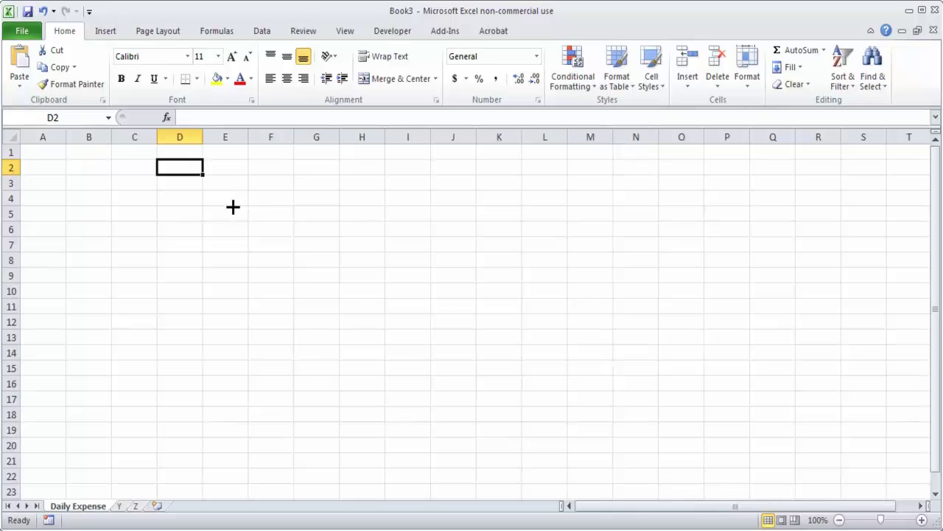
Step: Enter "asdas" in cells B2 and C2
click(91, 166)
text(asdas)
key(Tab)
text(asdas)
Step: Advance cell by cell along row 2 and enter "asdas" in AC2
key(Tab)
key(Tab)
key(Tab)
key(Tab)
key(Tab)
key(Tab)
key(Tab)
key(Tab)
key(Tab)
key(Tab)
key(Tab)
key(Tab)
key(Tab)
key(Tab)
key(Tab)
key(Tab)
key(Tab)
key(Tab)
key(Tab)
key(Tab)
key(Tab)
key(Tab)
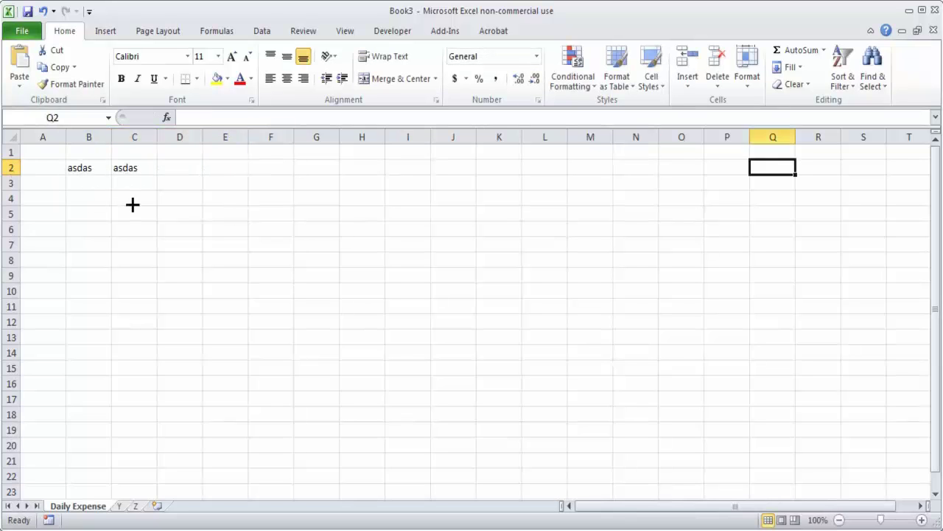
text(asdas)
Step: Continue cell by cell along row 2 and enter "asd" in a cell between AC2 and CI2
key(Tab)
key(Tab)
key(Tab)
key(Tab)
key(Tab)
key(Tab)
key(Tab)
key(Tab)
key(Tab)
key(Tab)
key(Tab)
key(Tab)
key(Tab)
key(Tab)
key(Tab)
key(Tab)
key(Tab)
key(Tab)
key(Tab)
key(Tab)
key(Tab)
text(asd)
Step: Advance cell by cell to CI2 and enter "asds" there
key(Tab)
key(Tab)
key(Tab)
key(Tab)
key(Tab)
key(Tab)
key(Tab)
key(Tab)
key(Tab)
key(Tab)
key(Tab)
key(Tab)
key(Tab)
key(Tab)
key(Tab)
key(Tab)
key(Tab)
key(Tab)
key(Tab)
key(Tab)
key(Tab)
key(Tab)
key(Tab)
key(Tab)
key(Tab)
key(Tab)
key(Tab)
key(Tab)
key(Tab)
key(Tab)
key(Tab)
key(Tab)
text(asdas)
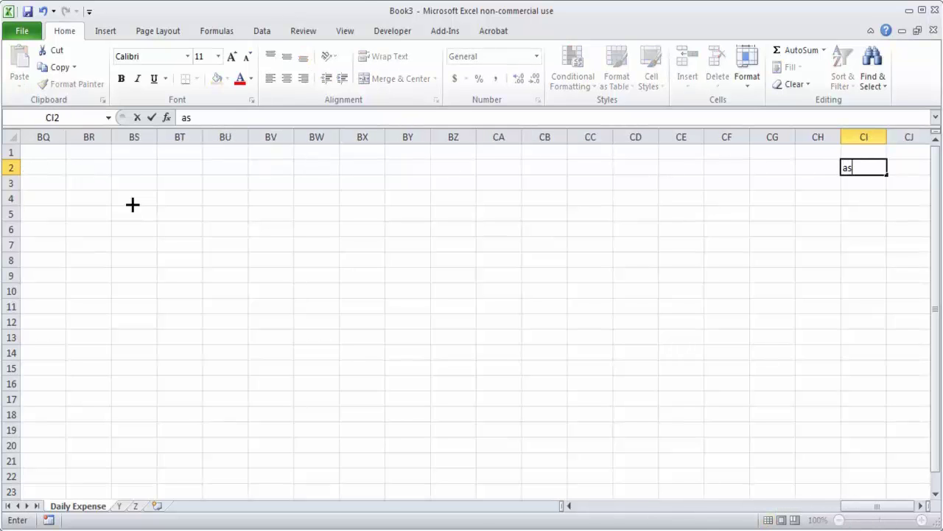
Step: Return to the start of the sheet, advance cell by cell along row 2 to U2, and jump back to A2
key(ctrl+Home)
key(Tab)
key(Down)
key(Tab)
key(Tab)
key(Tab)
key(Tab)
key(Tab)
key(Tab)
key(Tab)
key(Tab)
key(Tab)
key(Tab)
key(Tab)
key(Tab)
key(Tab)
key(Tab)
key(Tab)
key(Tab)
key(Tab)
key(Tab)
key(Tab)
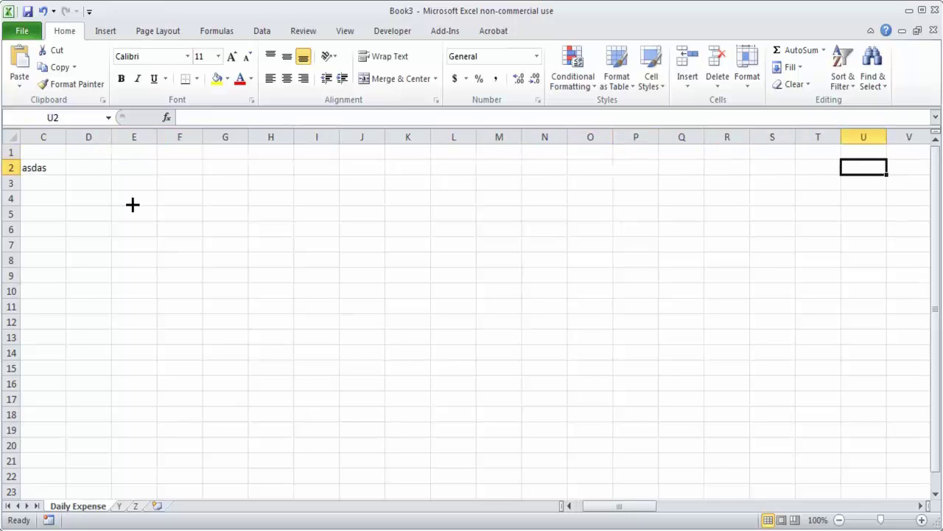
key(Home)
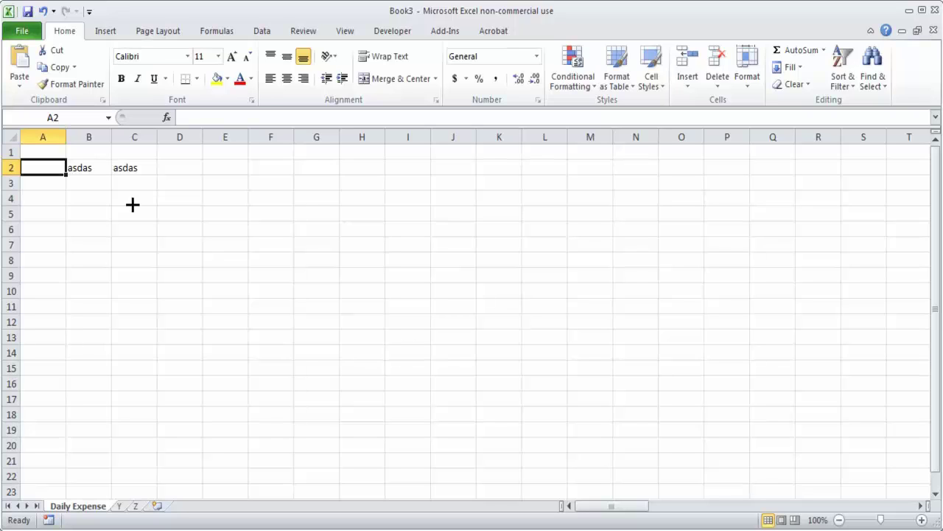
Step: View the entries along row 2 screen by screen as far as BY2, and return to A2
key(alt+Page_Down)
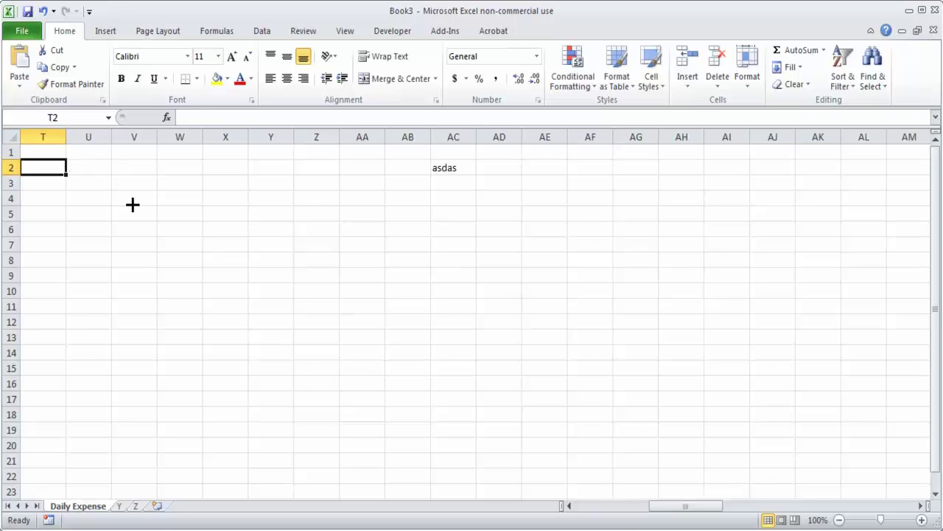
key(alt+Page_Down)
key(alt+Page_Down)
key(alt+Page_Down)
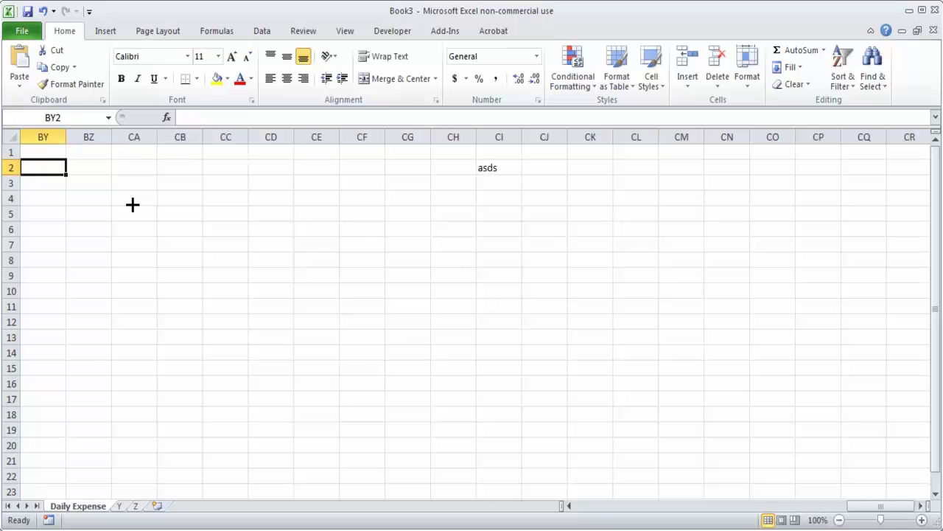
key(alt+Page_Up)
key(alt+Page_Up)
key(alt+Page_Up)
key(alt+Page_Up)
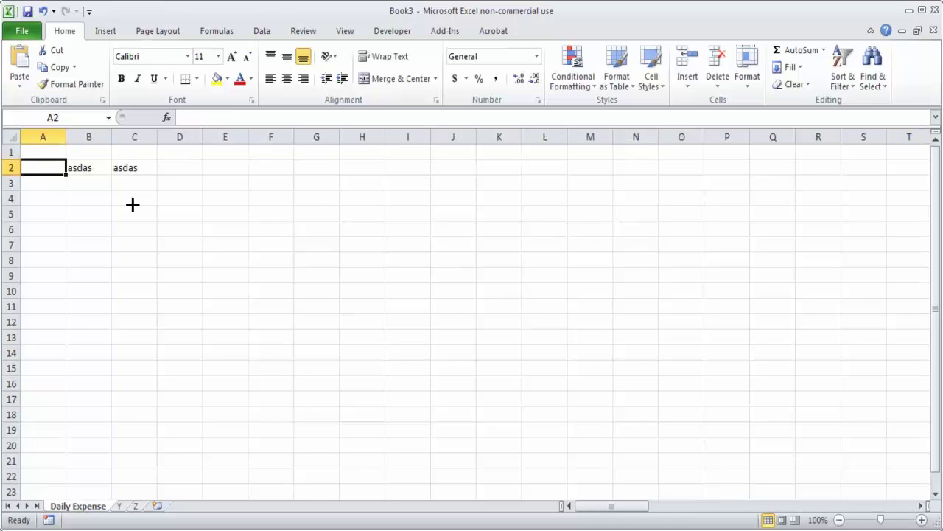
Step: Move the active cell from the entry in E9 to the start of row 9, and select P11
key(ctrl+End)
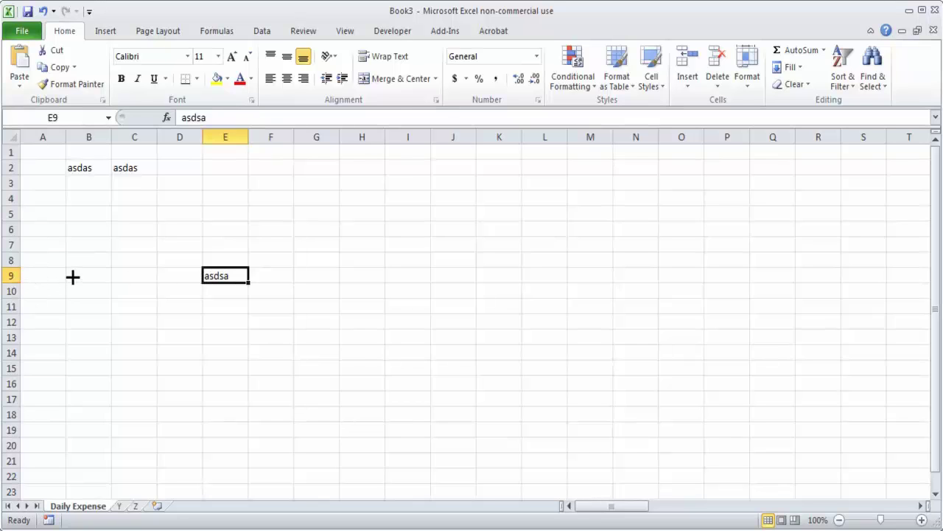
key(Home)
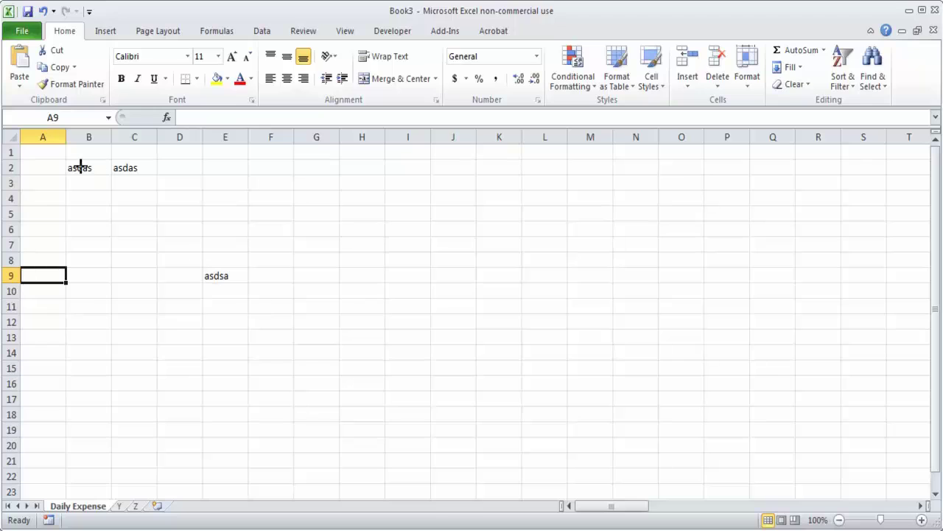
click(742, 307)
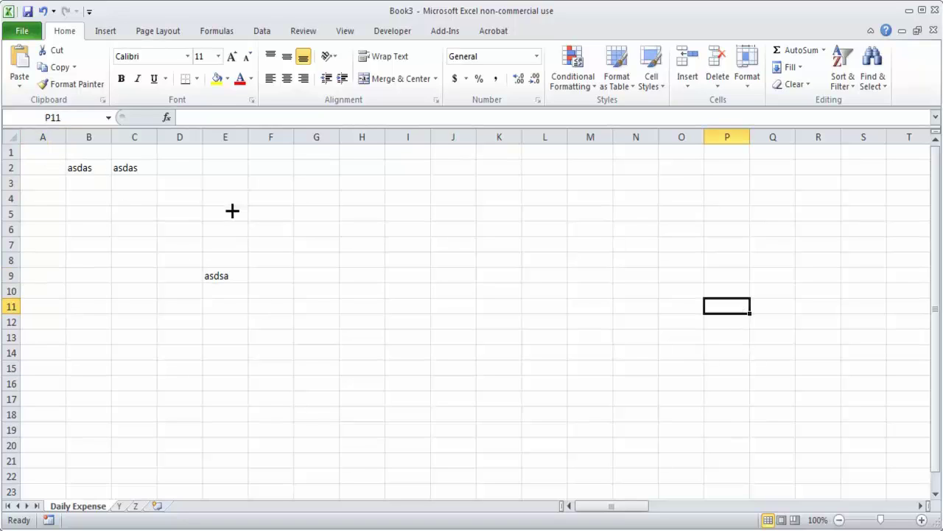
Step: Select A1 and use Go To to jump straight to cell S500
click(44, 156)
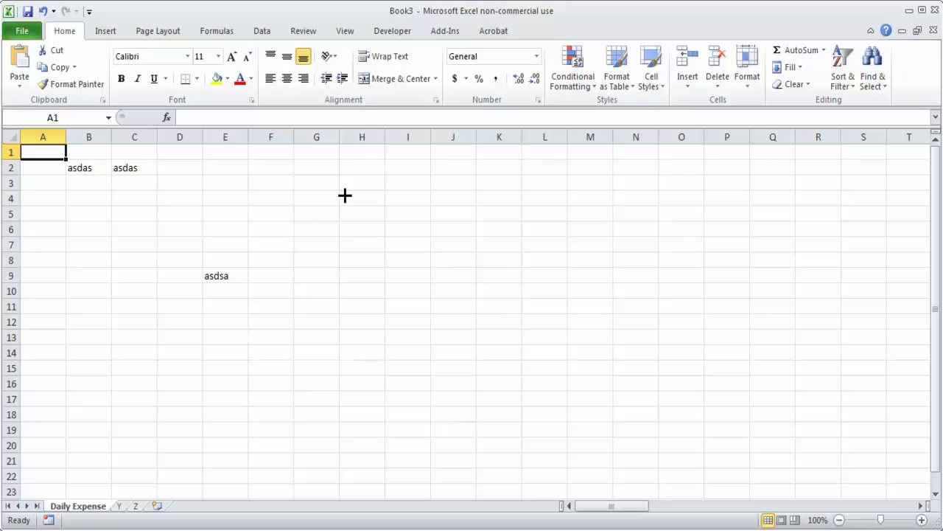
key(ctrl+g)
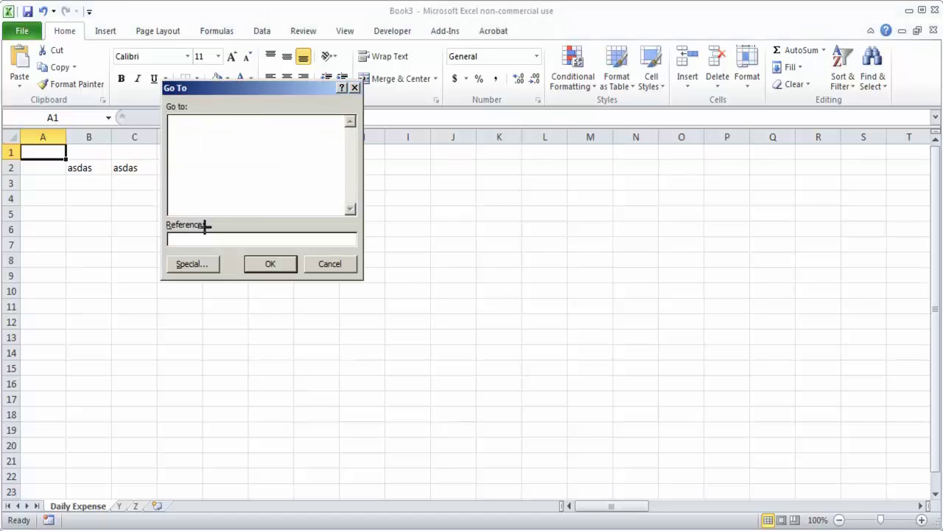
text(s500)
click(268, 258)
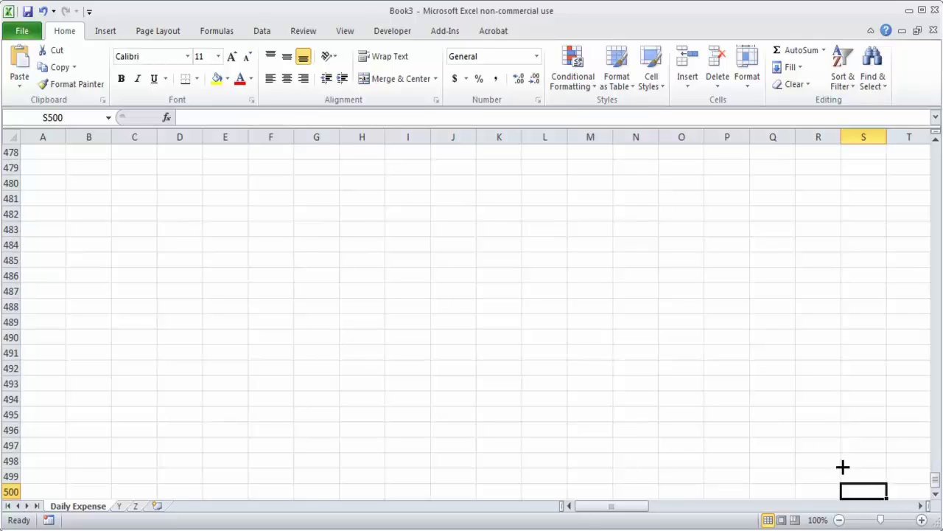
Step: Use Go To to jump to cell A20, and return to the start of the sheet at A1
key(ctrl+g)
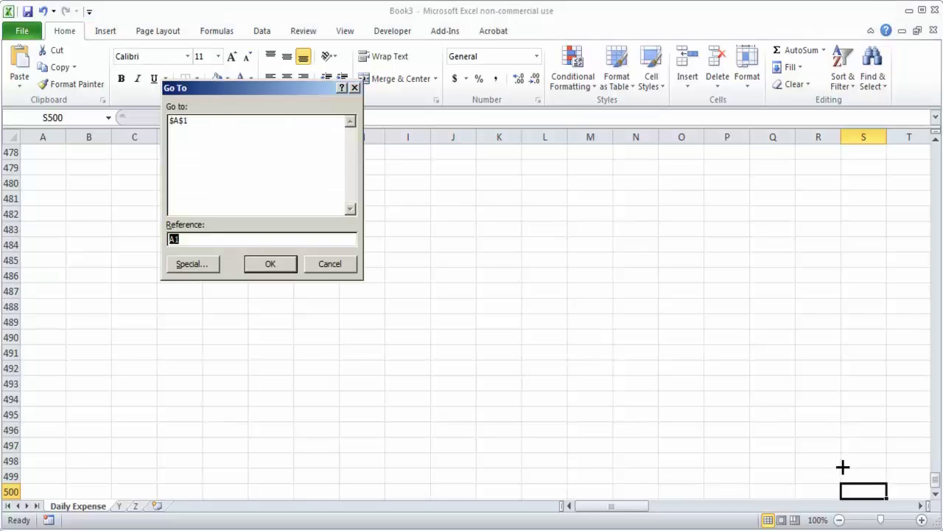
text(a20)
key(Return)
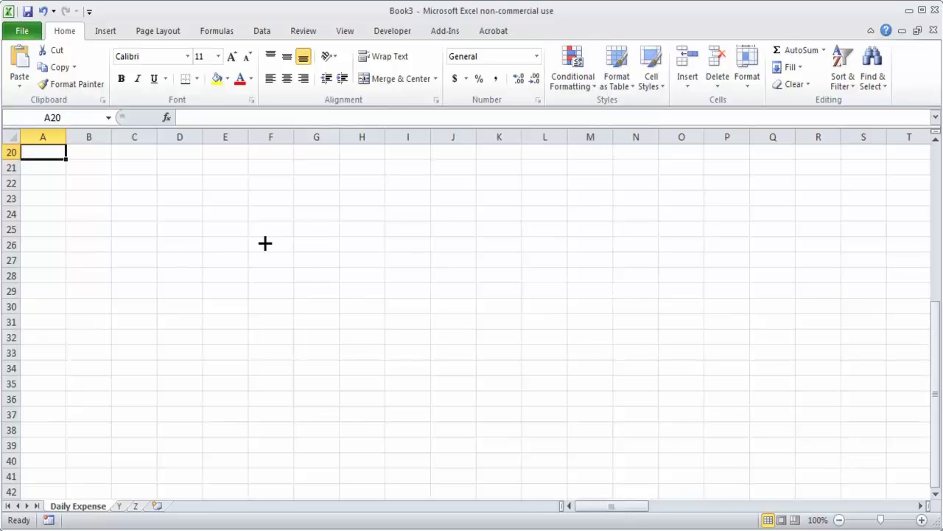
key(ctrl+Home)
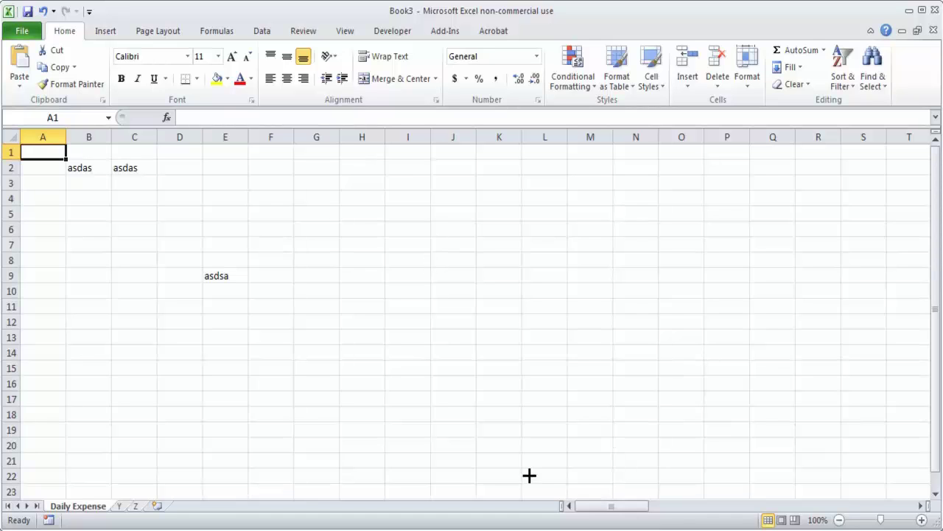
Step: Scroll the Daily Expense sheet down past the first rows and back up to row 1
mouse_move(598, 506)
mouse_down()
mouse_move(848, 497)
mouse_move(604, 502)
mouse_up()
drag(930, 300, 932, 489)
click(932, 488)
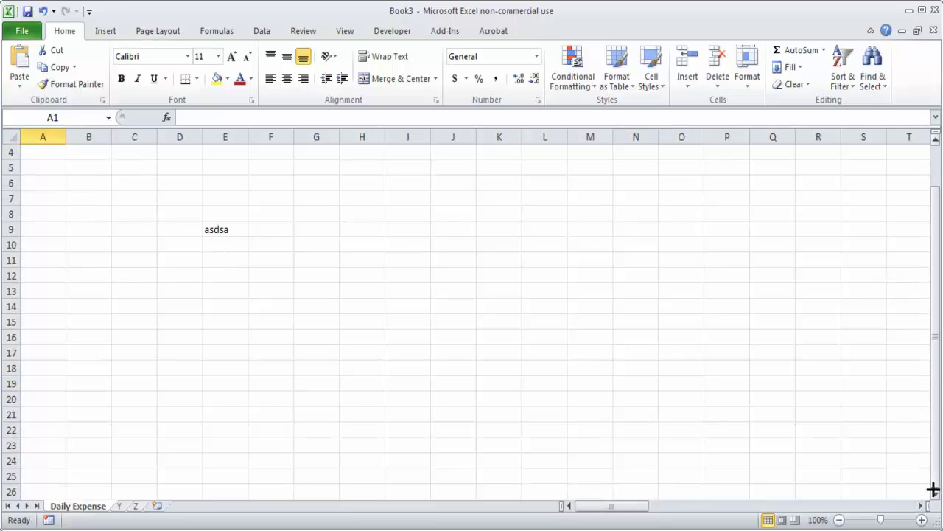
click(934, 492)
drag(934, 492, 932, 191)
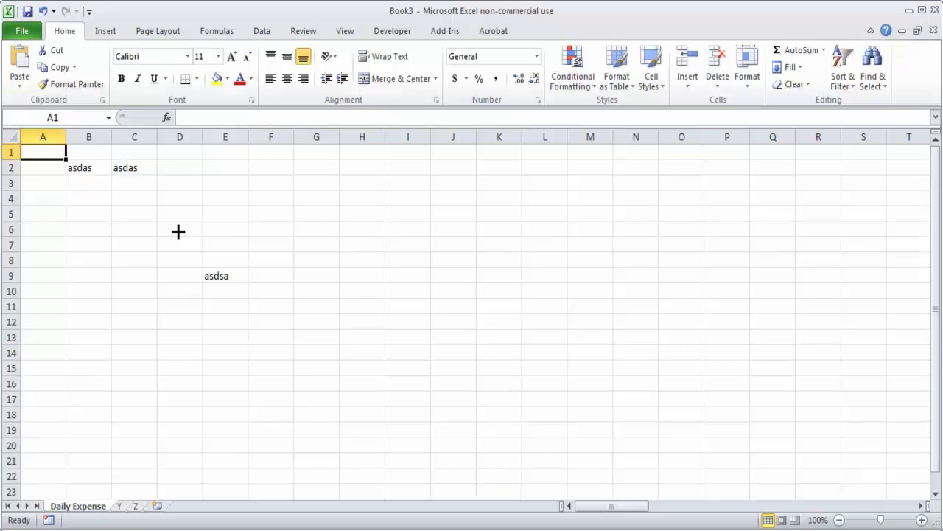
Step: Move the active cell from A1 down two rows and across one column to B3
key(Down)
key(Down)
key(Right)
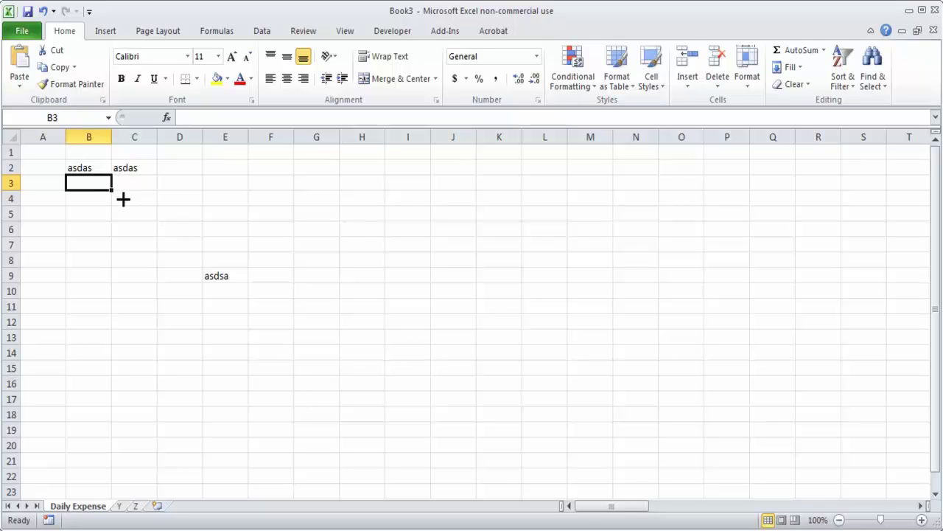
Step: On sheet Y, enter "asds" in A1 and "ads" in K9, and select E16
click(120, 507)
text(asds)
click(480, 274)
text(ads)
click(226, 384)
Step: On sheet Z, enter "rea" in G12 and select G16
click(139, 505)
click(318, 321)
text(rea)
click(314, 382)
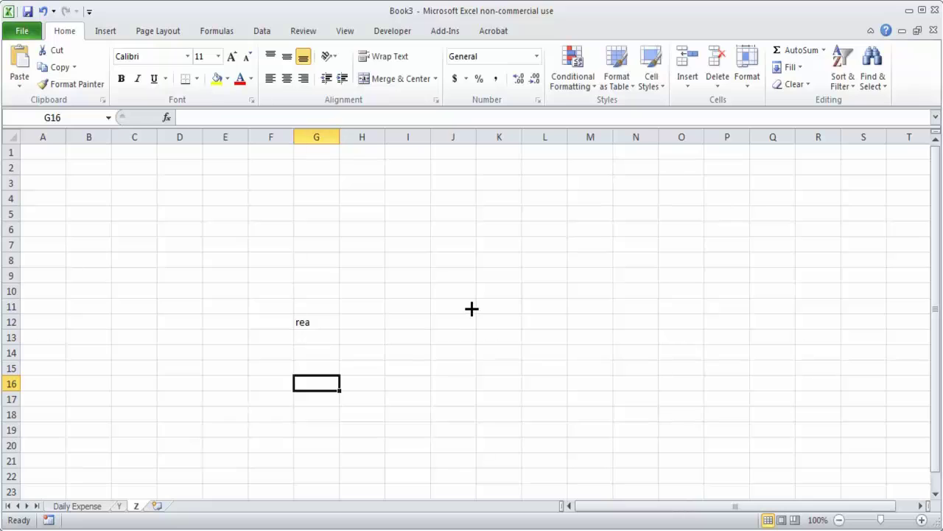
Step: Select J11 on sheet Z and switch sheet by sheet back to Daily Expense, forward again, and back to Daily Expense
key(shift+Page_Up)
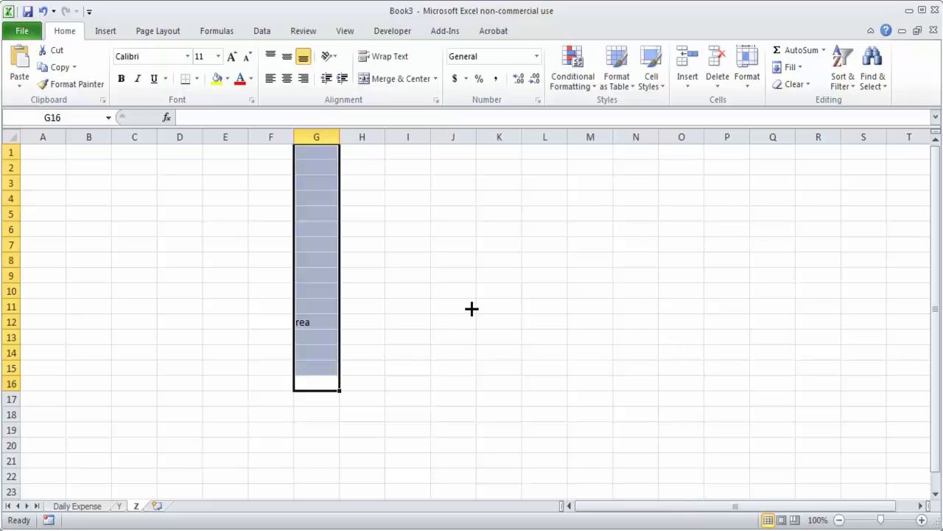
click(471, 309)
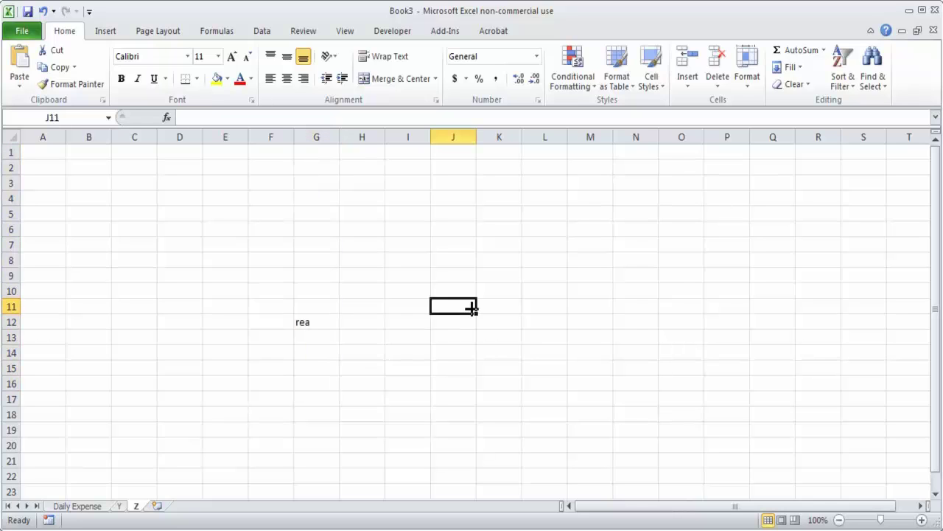
key(ctrl+Page_Up)
key(ctrl+Page_Up)
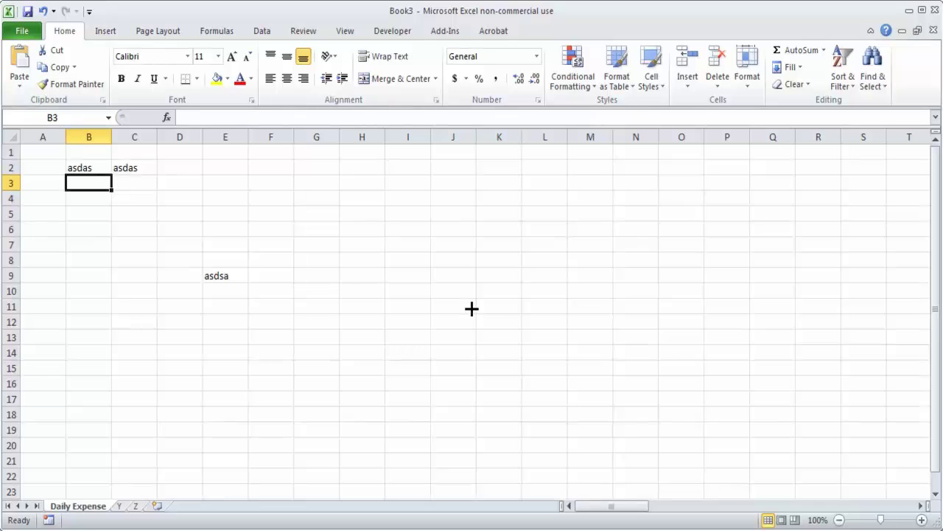
key(ctrl+Page_Down)
key(ctrl+Page_Down)
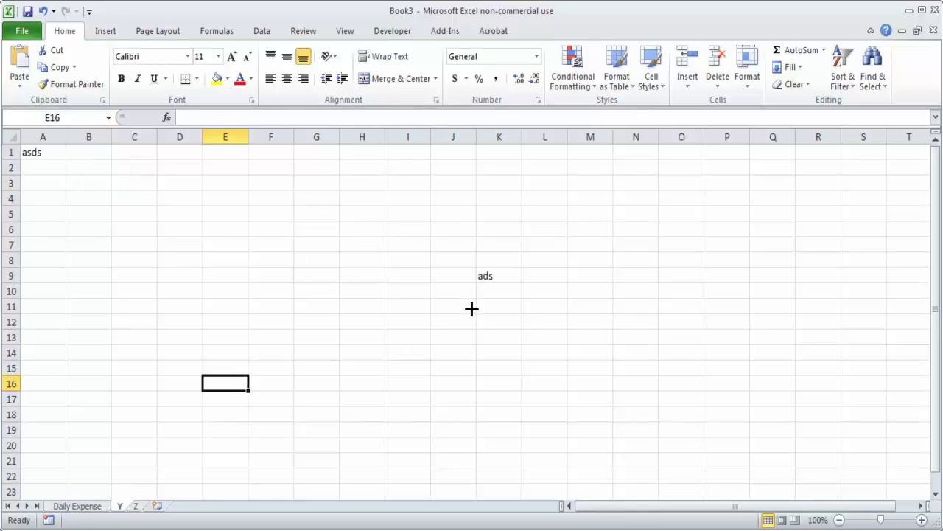
key(ctrl+Page_Up)
key(ctrl+Page_Up)
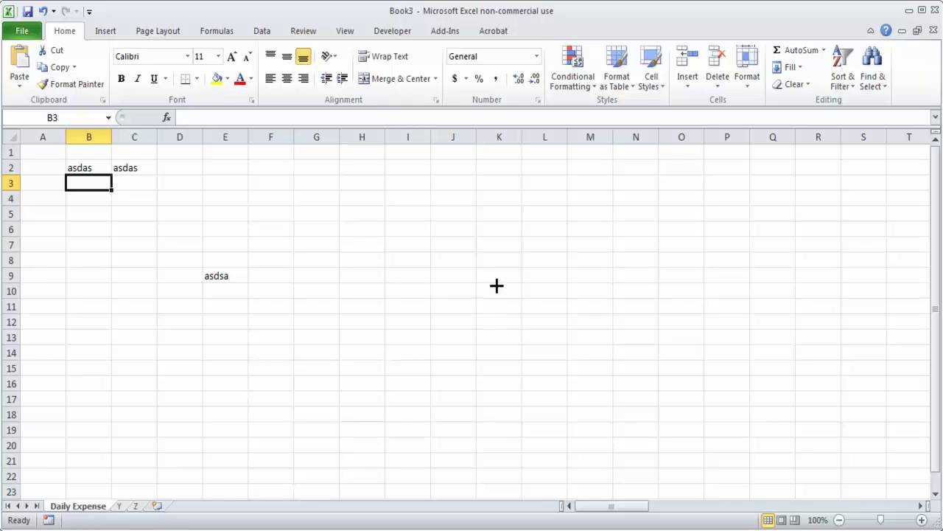
Step: Rename sheet Y to a long name starting "asdasdsaaa" and sheet Z to an "a" followed by a long run of "s"
click(125, 505)
double_click(125, 506)
text(asdasdsaaaaaaaaaaaaaaaaaaaaaaaa)
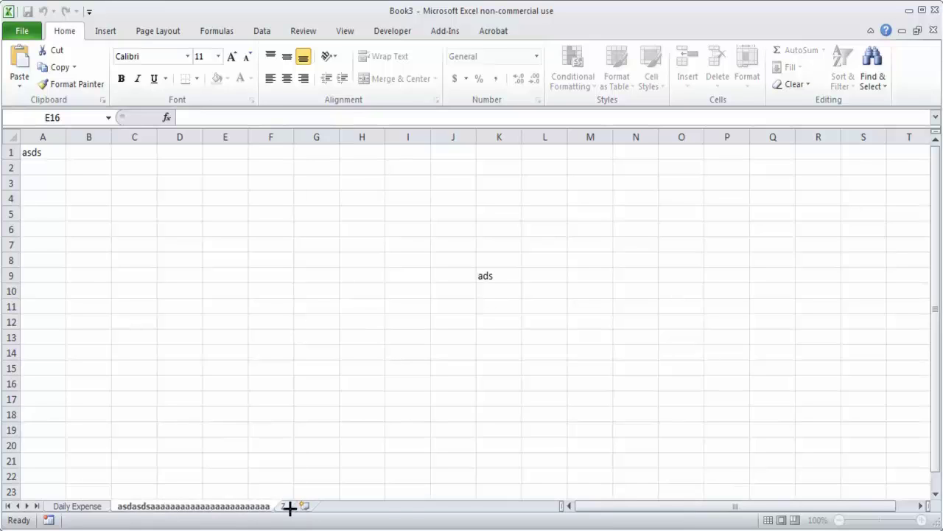
click(285, 506)
double_click(286, 506)
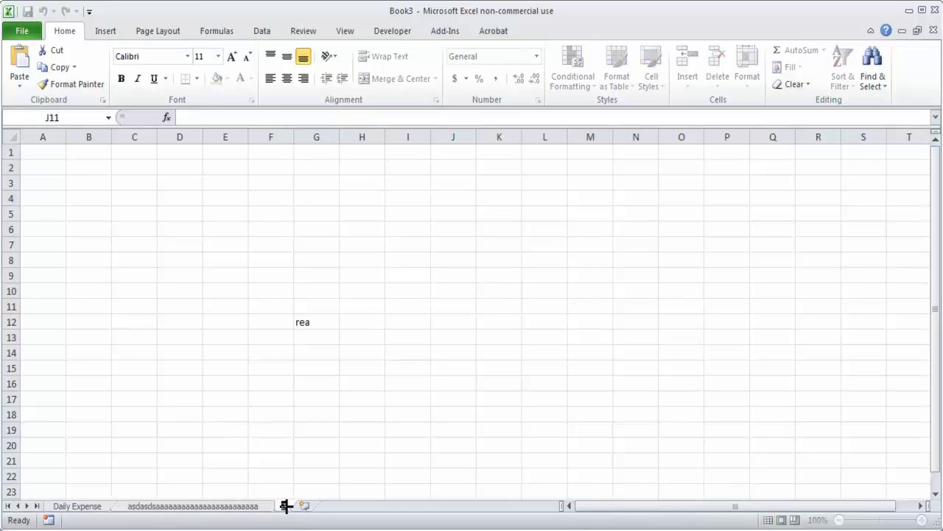
text(asssssssssssssssssssssssssssssss)
Step: Insert a new sheet with "a" in A1 and rename it to an "a" followed by a long run of "s"
click(434, 507)
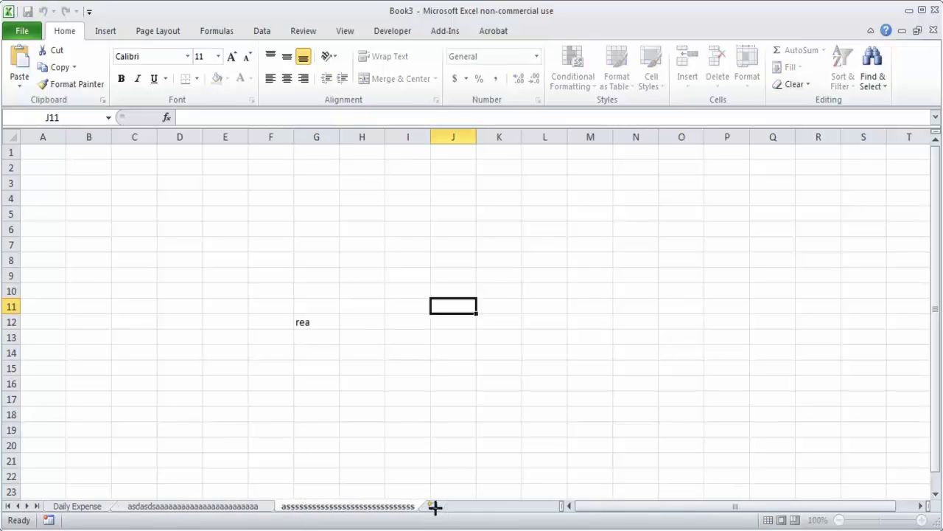
text(a)
double_click(434, 505)
text(asssssssssssssssssssssss)
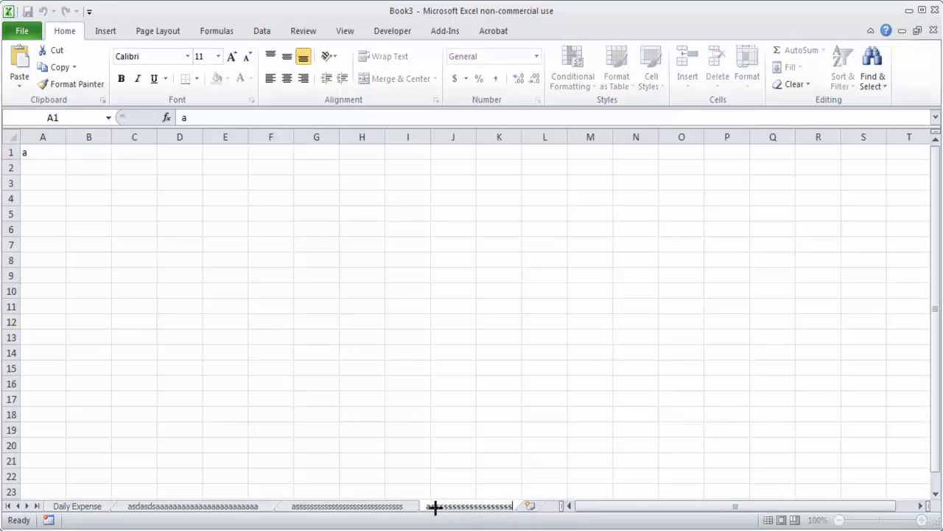
key(Return)
Step: Insert two more sheets and rename Sheet6 to an "a" followed by a run of "s"
click(558, 507)
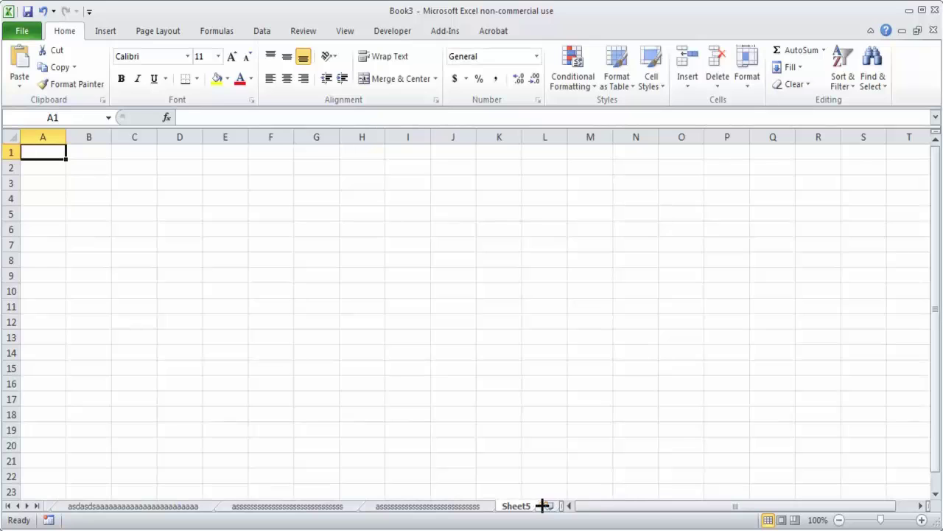
click(546, 506)
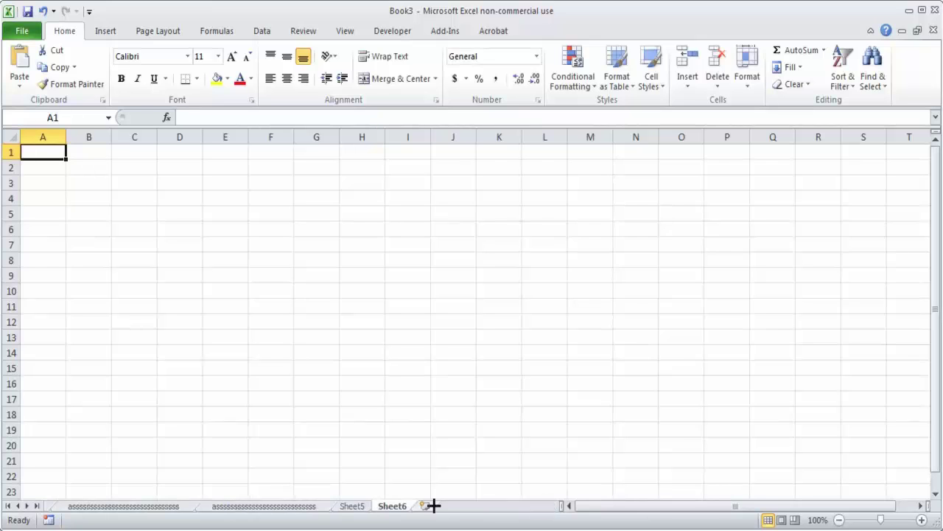
double_click(392, 505)
text(assssssssssssss)
Step: Rename Sheet5 to a long run of the letter "e" and select M20 on it
click(362, 506)
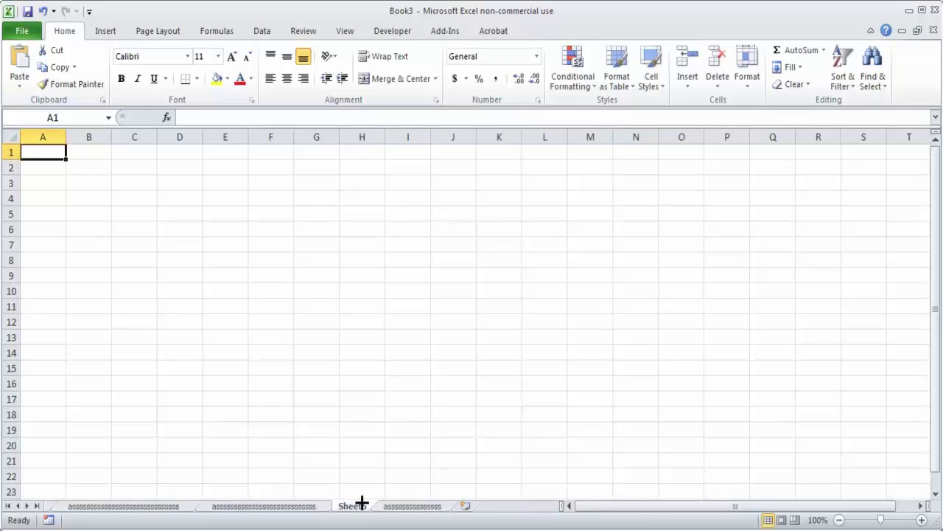
double_click(362, 505)
text(eeeeeeeeeeeeeeeeeeeeeeeee)
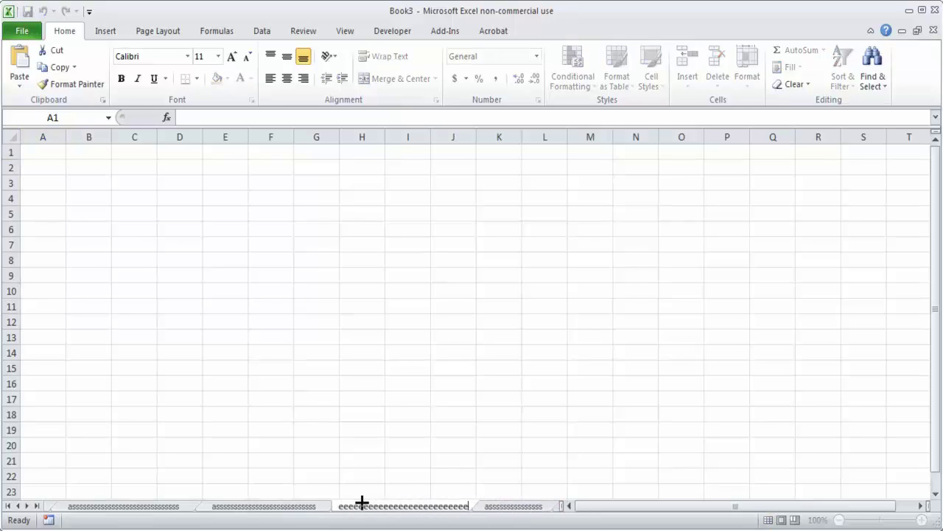
click(577, 450)
Step: Check the last two sheets, and browse the sheet tabs back to Daily Expense and forward to the last sheet, twice
click(529, 507)
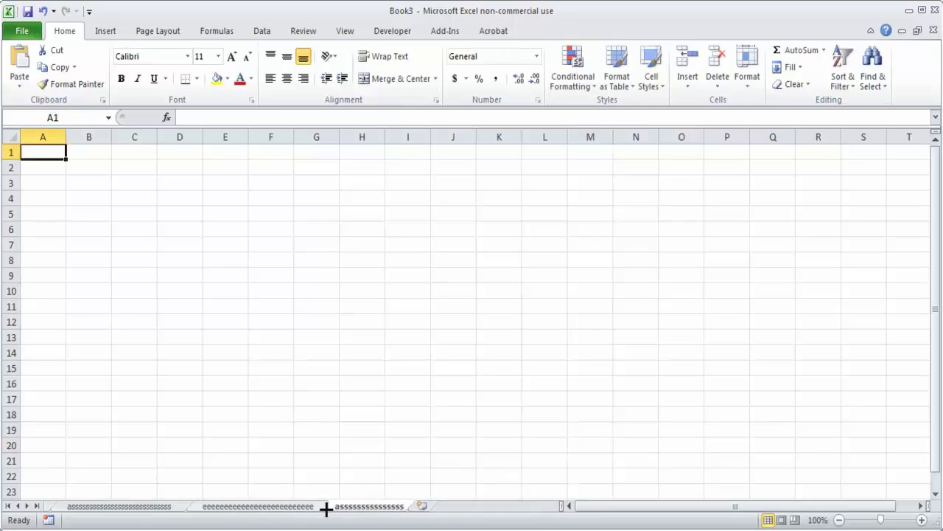
click(275, 506)
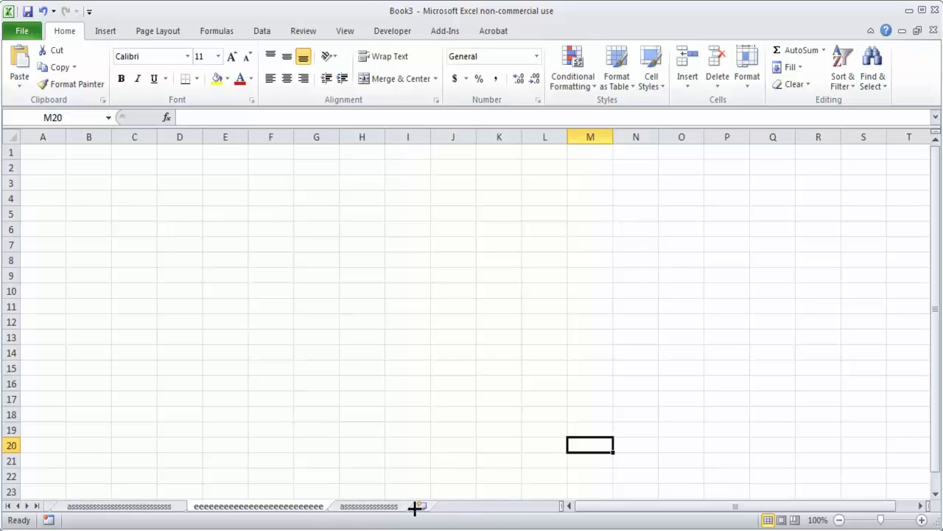
click(17, 506)
click(16, 506)
click(16, 505)
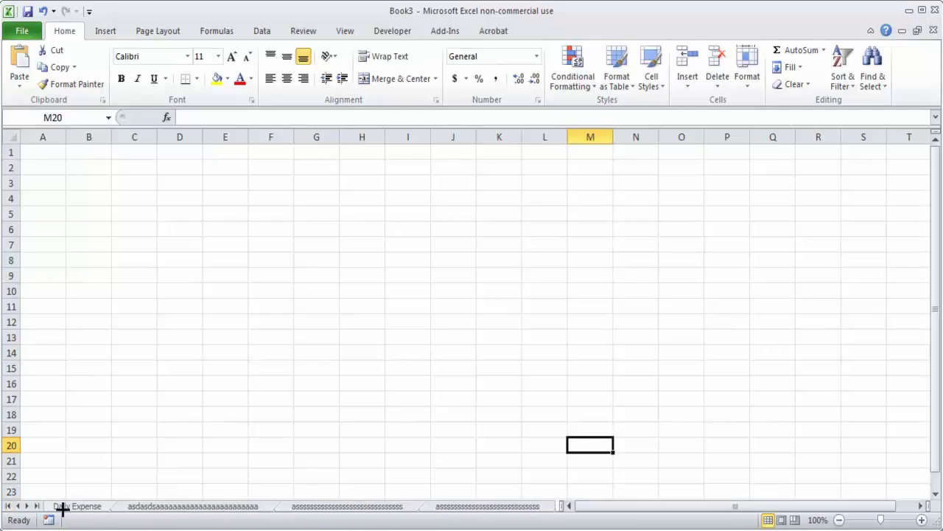
click(26, 506)
click(26, 506)
click(26, 506)
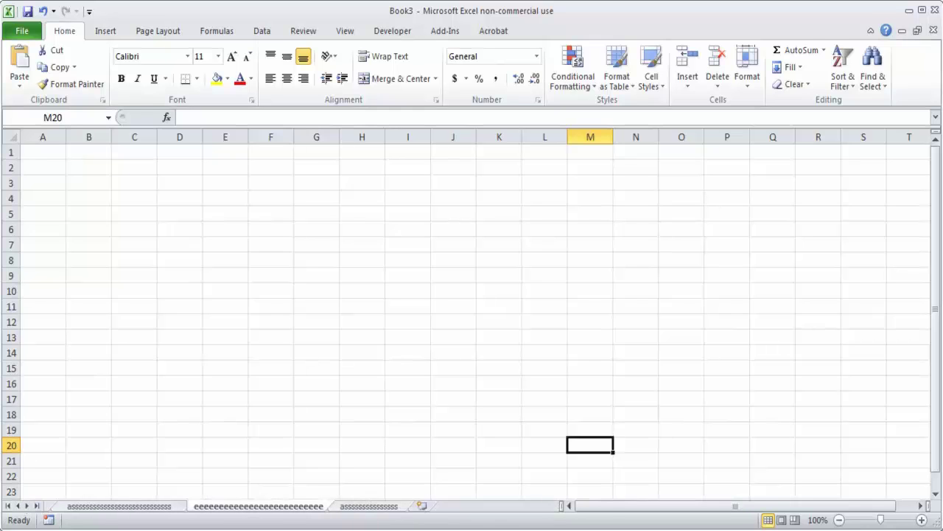
click(18, 505)
click(17, 506)
click(18, 505)
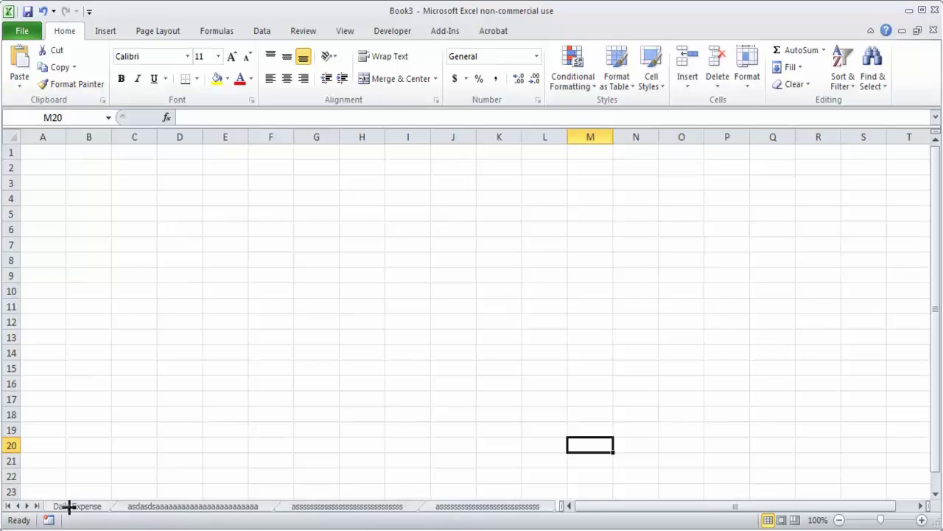
click(37, 506)
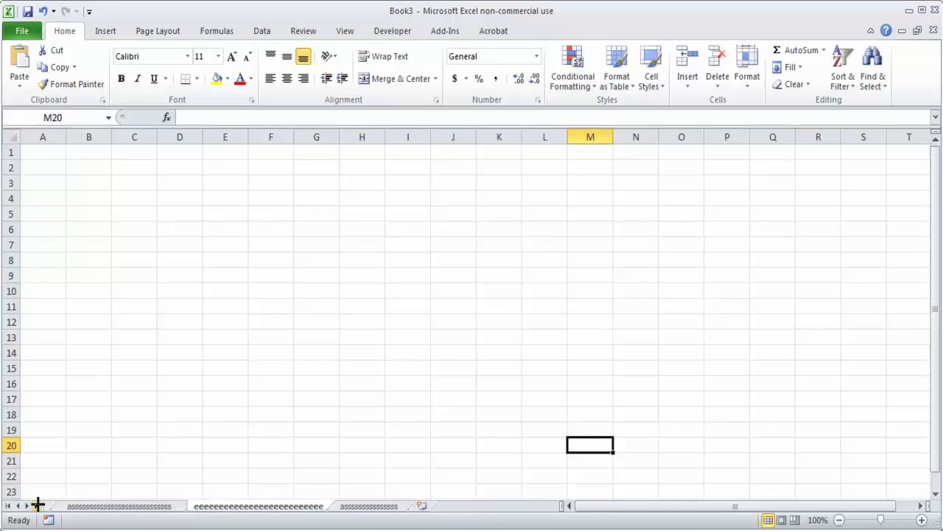
Step: Open the last sheet and switch sheet by sheet back to Daily Expense, moving forward two sheets and back along the way
click(358, 507)
key(ctrl+Page_Up)
key(ctrl+Page_Up)
key(ctrl+Page_Up)
key(ctrl+Page_Up)
key(ctrl+Page_Up)
key(ctrl+Page_Down)
key(ctrl+Page_Down)
key(ctrl+Page_Up)
key(ctrl+Page_Up)
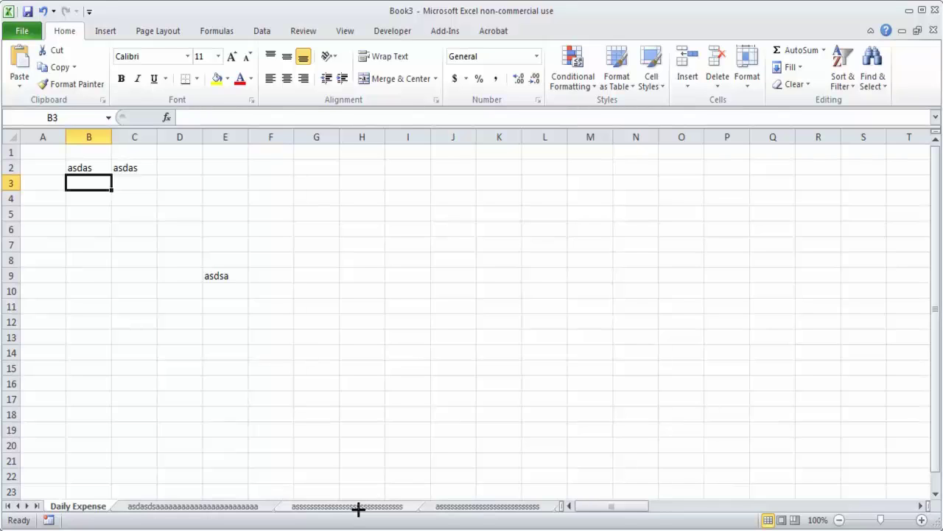
key(ctrl+Page_Up)
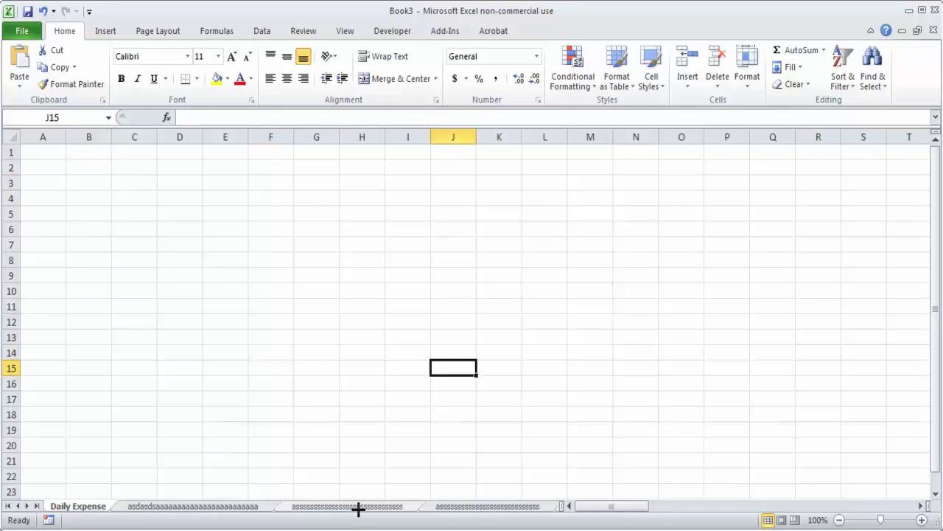
click(104, 189)
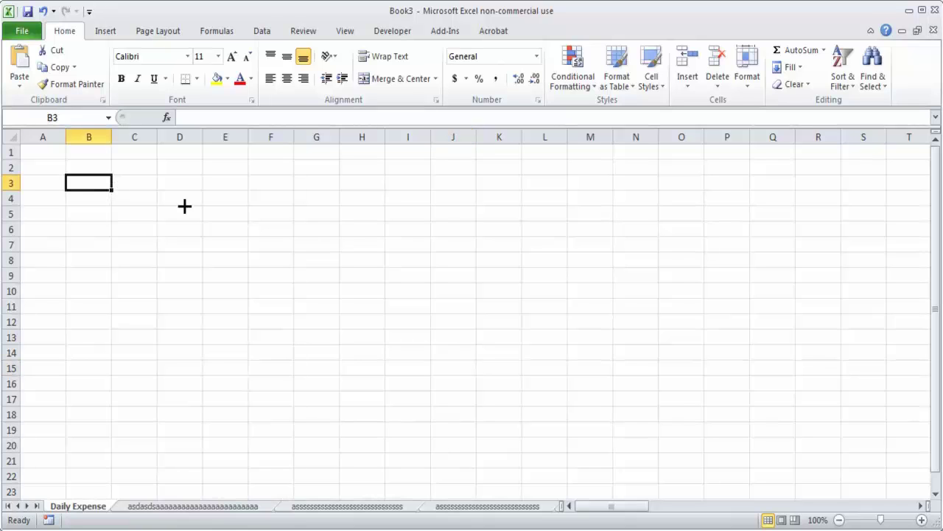
text(Anne)
key(Return)
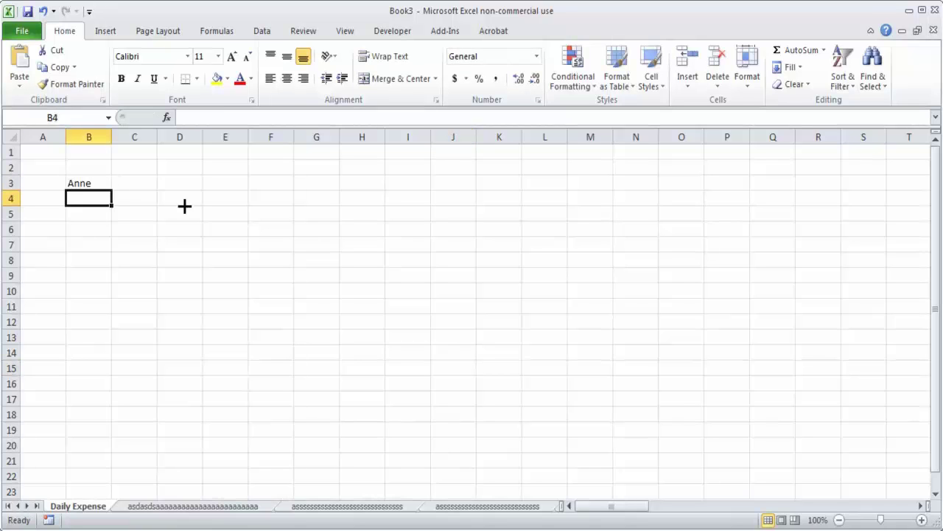
key(Up)
key(Delete)
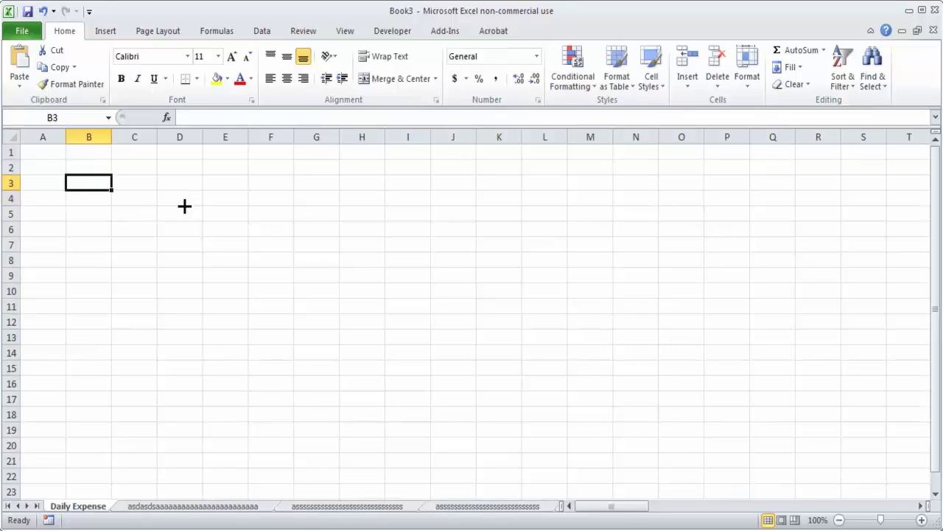
Step: Enter a first name in cell A1, re-enter the same name there, and move on to B1
key(Up)
key(Up)
key(Left)
text(A)
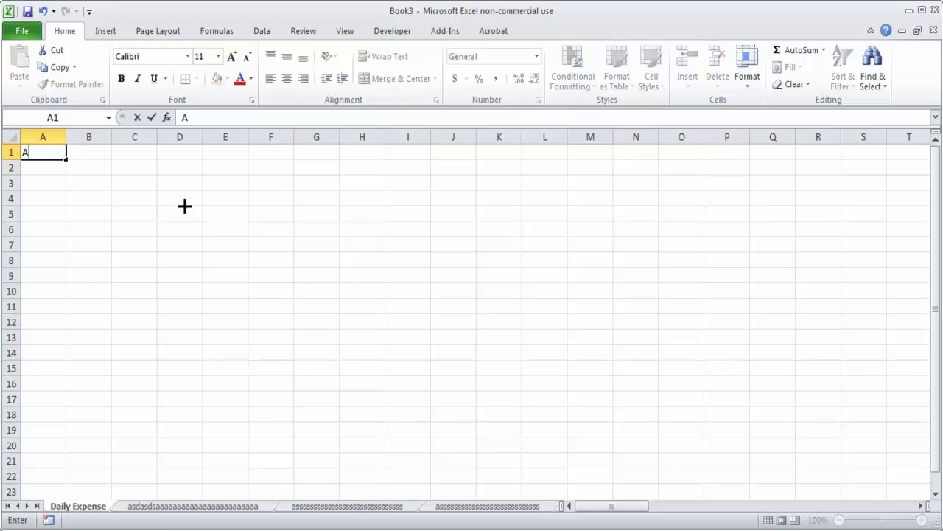
text(nne)
key(Return)
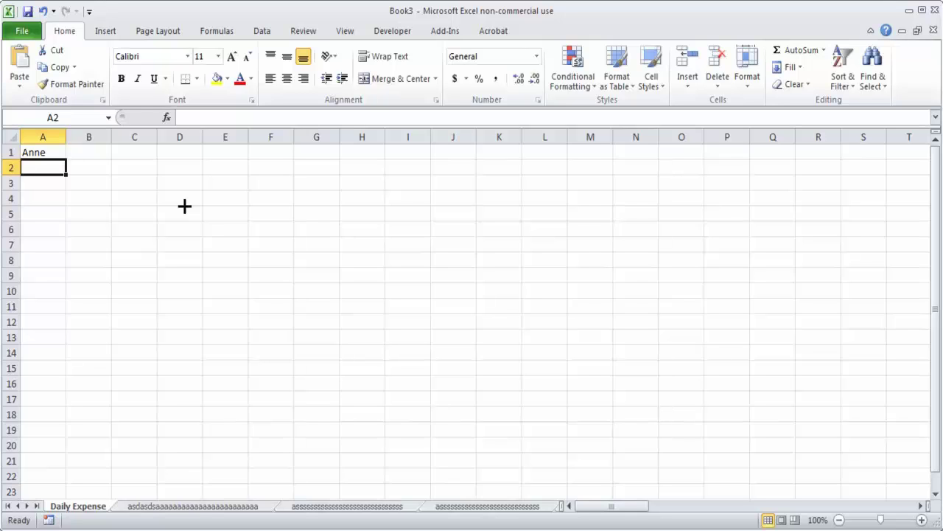
key(Up)
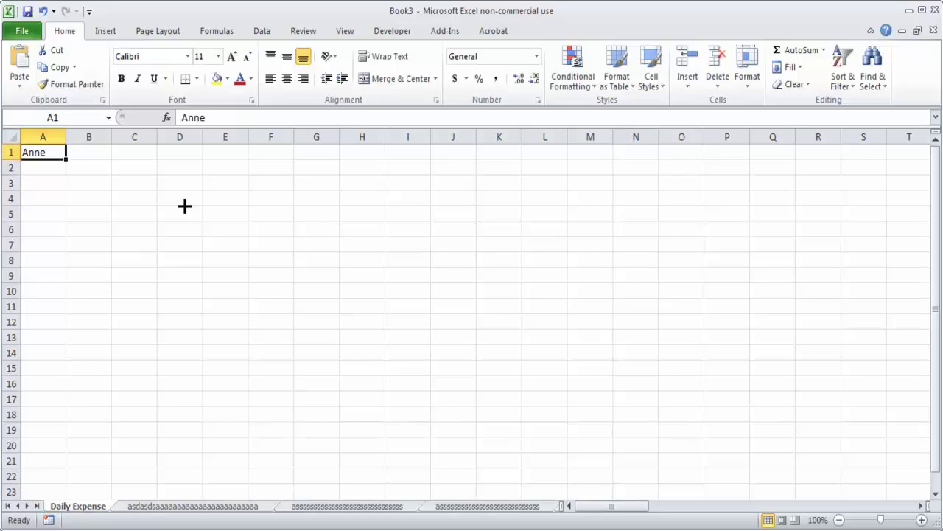
text(Anne)
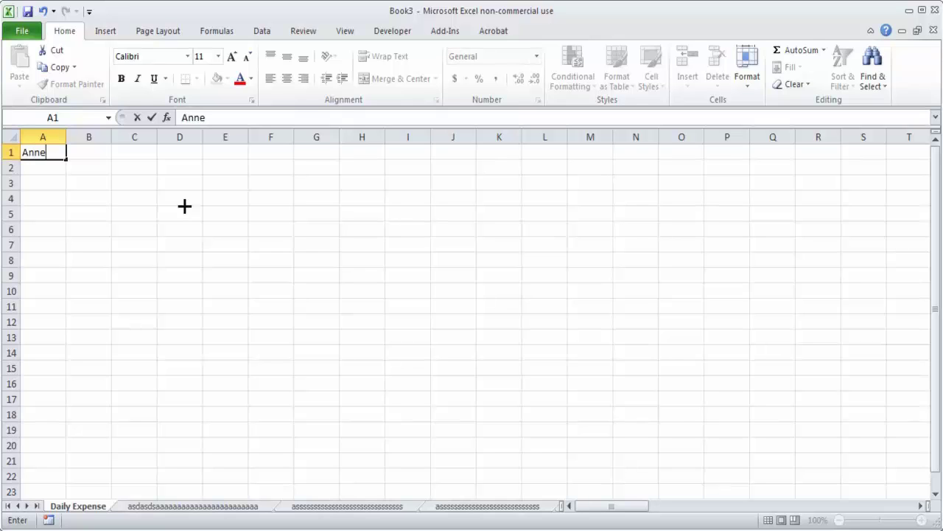
key(Tab)
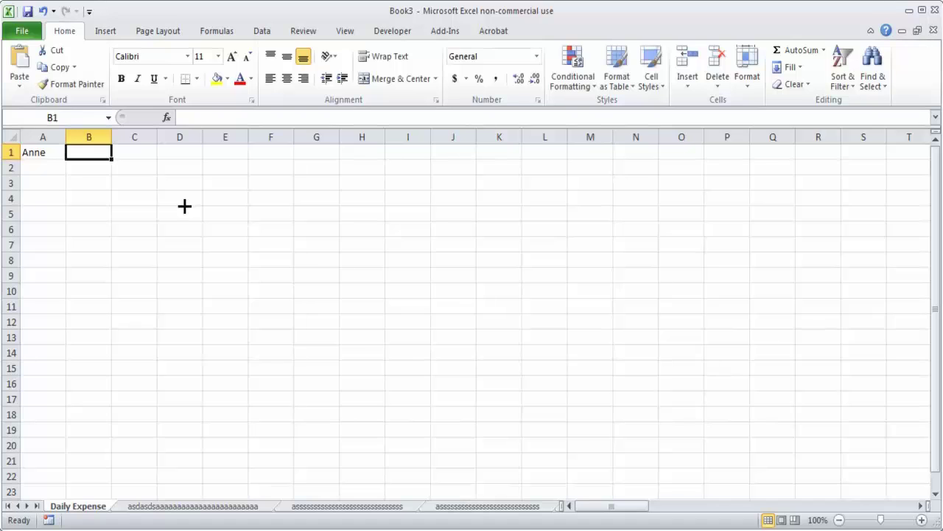
Step: Enter another first name in cell C5 and finish the entry by moving to B5
key(Down)
key(Right)
key(Down)
key(Down)
key(Down)
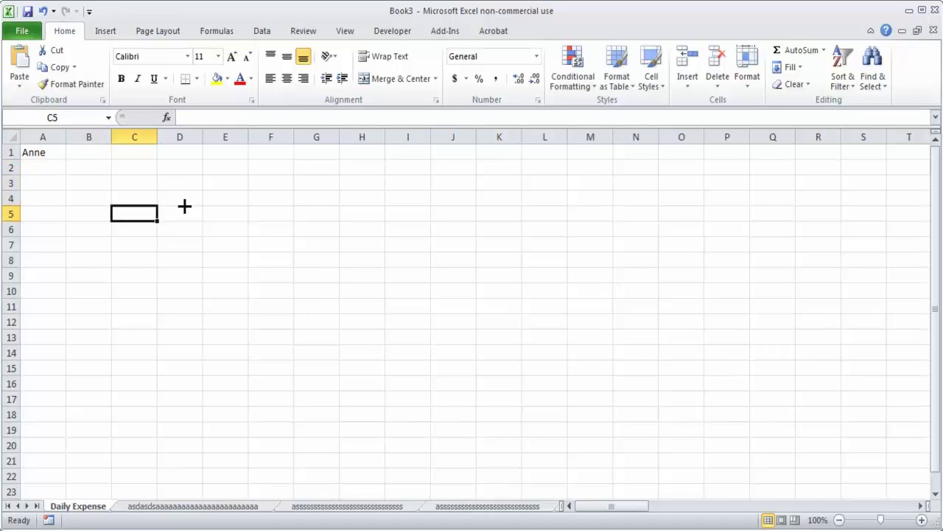
text(Charles)
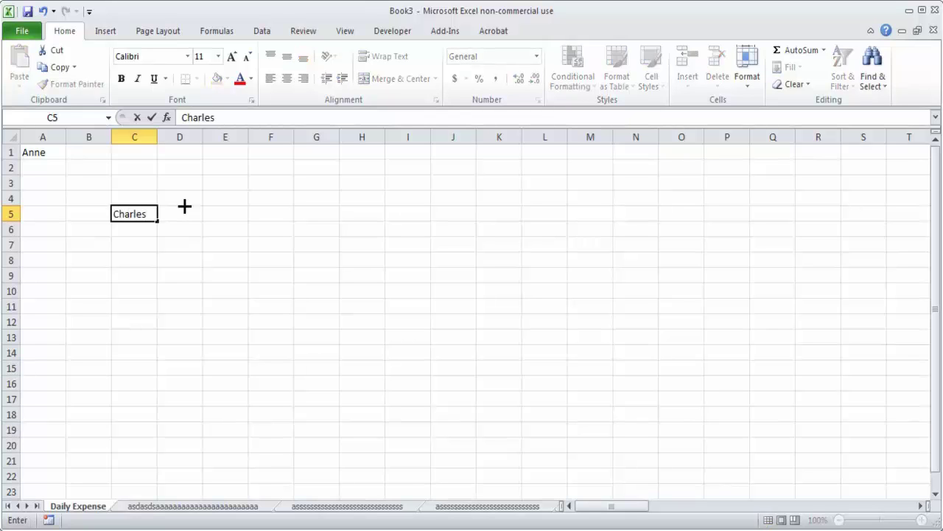
key(Left)
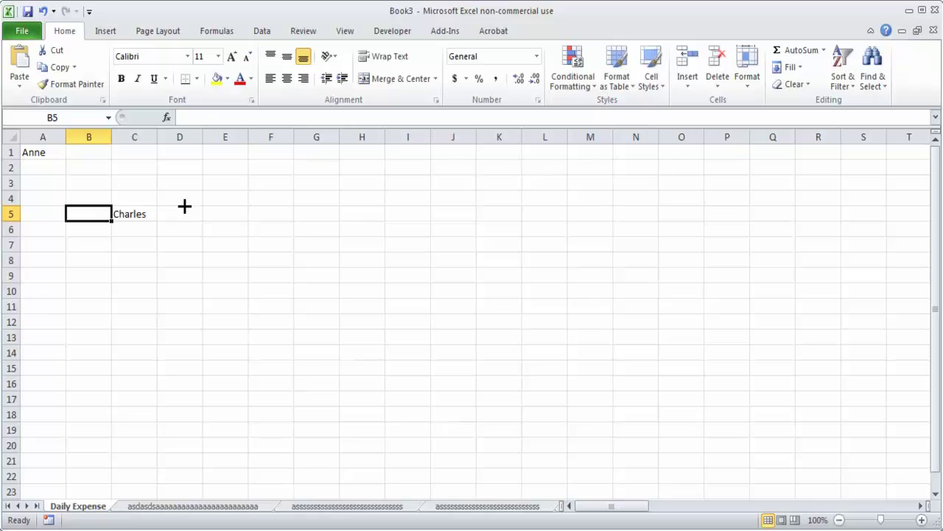
Step: Enter "Moscow" in cell C10, moving up to C9 to finish the entry, and select C10 again
key(Right)
key(Down)
key(Down)
key(Down)
key(Down)
key(Down)
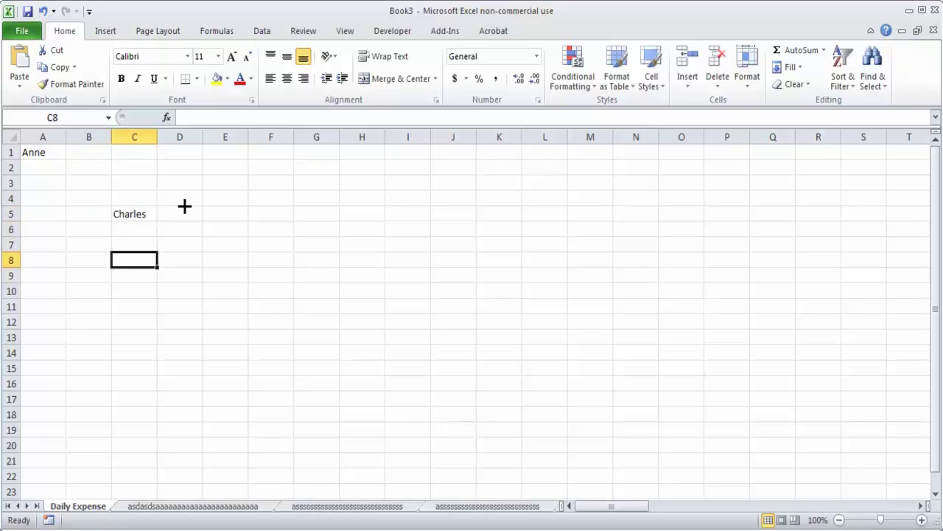
text(Moscow)
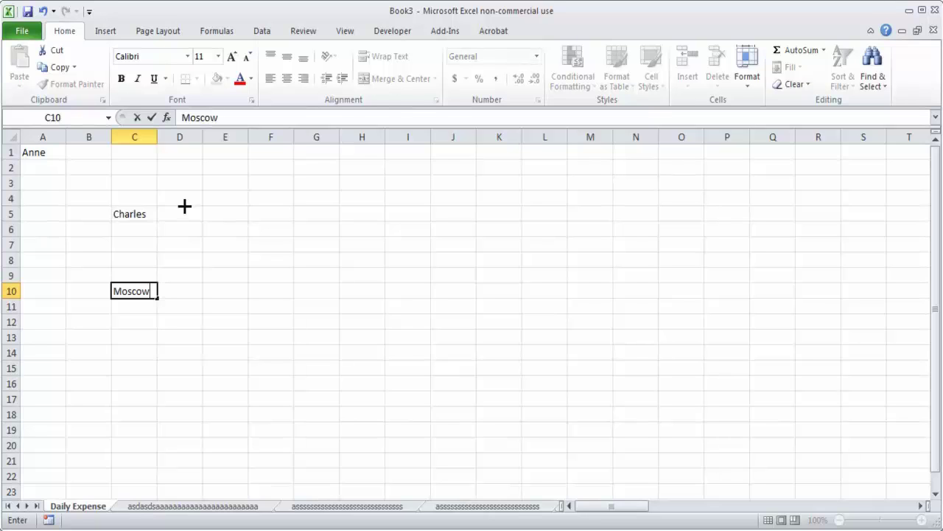
key(Up)
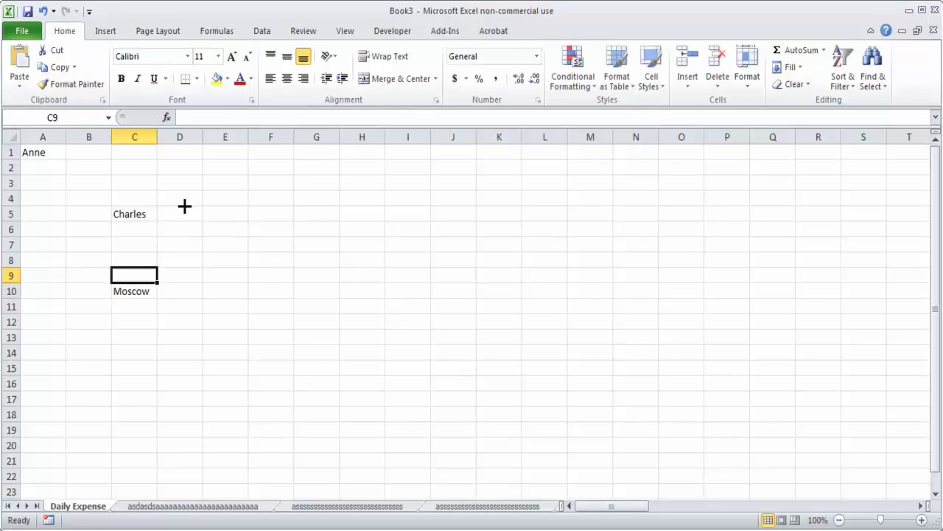
key(Down)
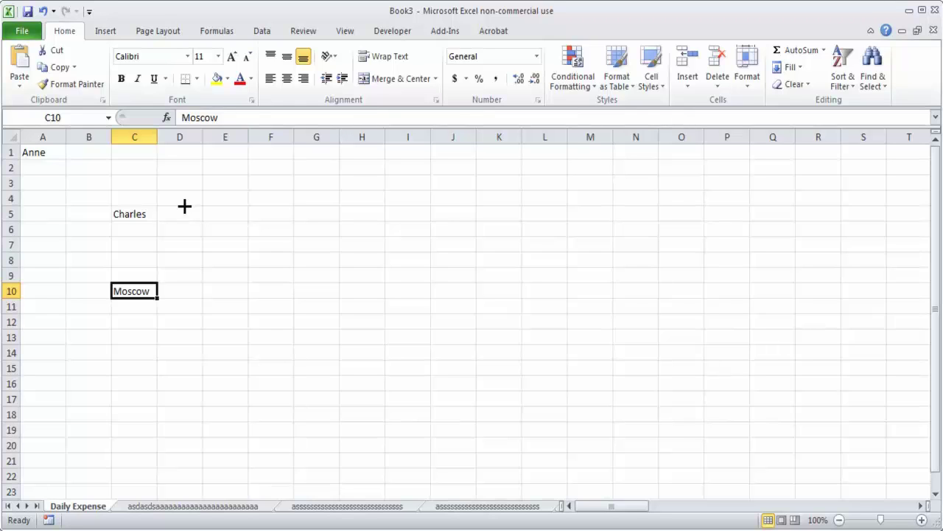
Step: Fill row 13 across from A13 to C13 with "xyz", "asd" and "asdsa"
key(Down)
key(Left)
key(Left)
key(Down)
key(Down)
text(xyz)
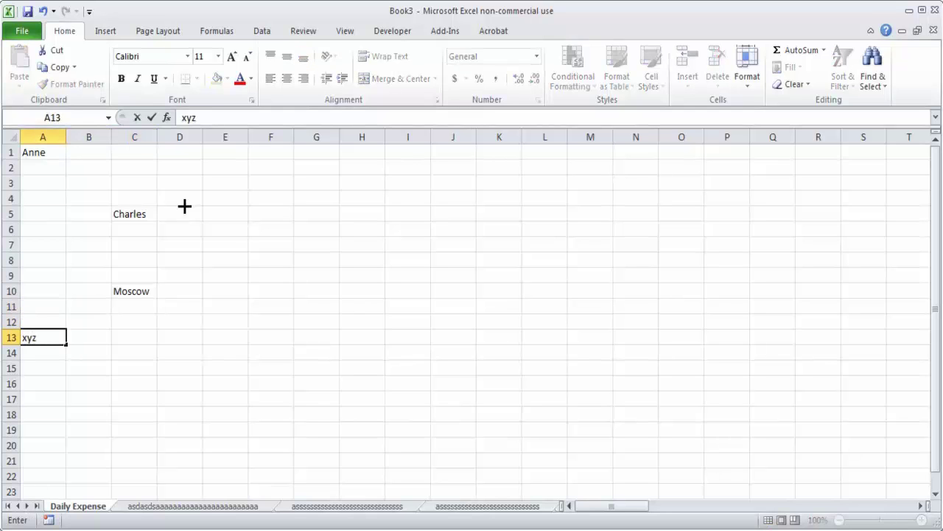
key(Tab)
text(asd)
key(Tab)
text(asdsa)
key(Tab)
Step: Overwrite C13 with "rat" and continue down the column with "cat" in C14 and "raata" in C15
key(Left)
key(Right)
key(Left)
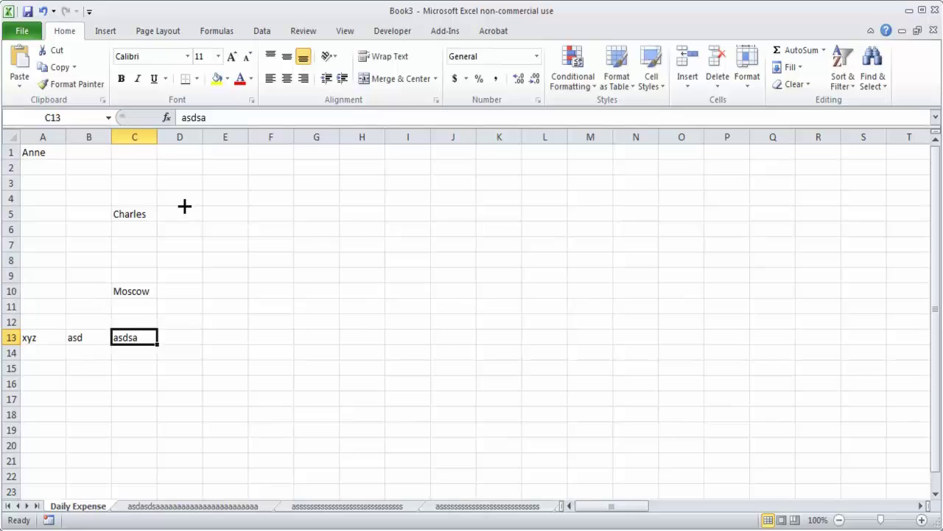
text(rat)
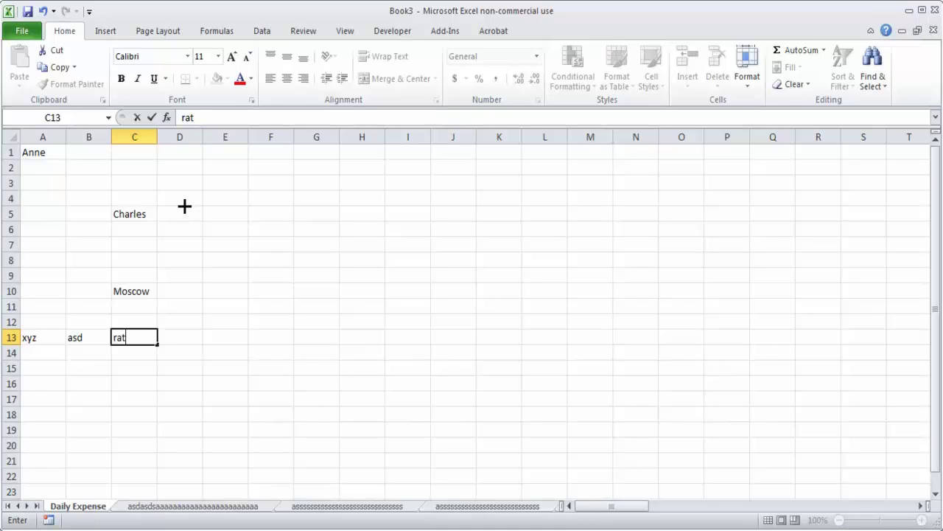
key(Return)
text(cat)
key(Return)
text(raa)
text(ta)
key(Return)
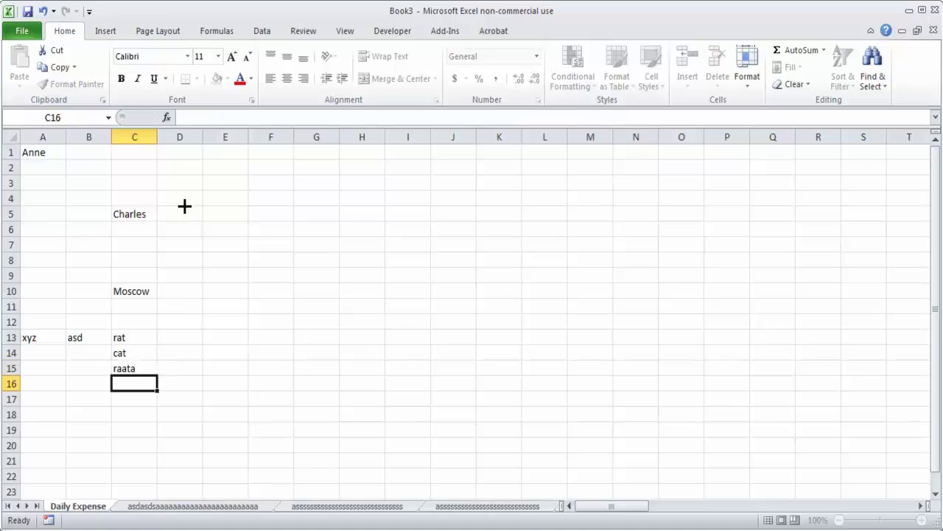
Step: Move the cell selection up and down through column C between C12 and C16, ending on C15
key(Up)
key(Down)
key(Up)
key(Up)
key(Up)
key(Up)
key(Down)
key(Down)
key(Down)
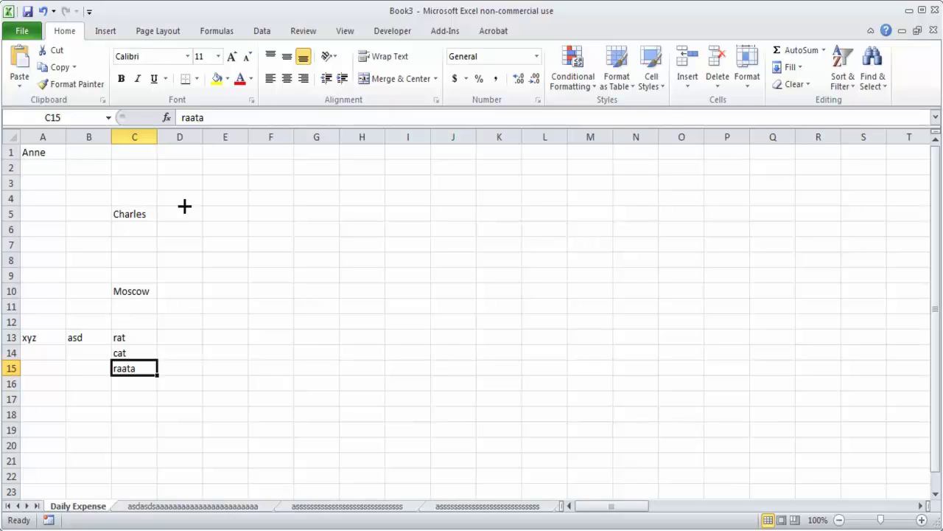
Step: Edit the name in C5 within the cell, replacing its last two letters with "ie"
click(126, 213)
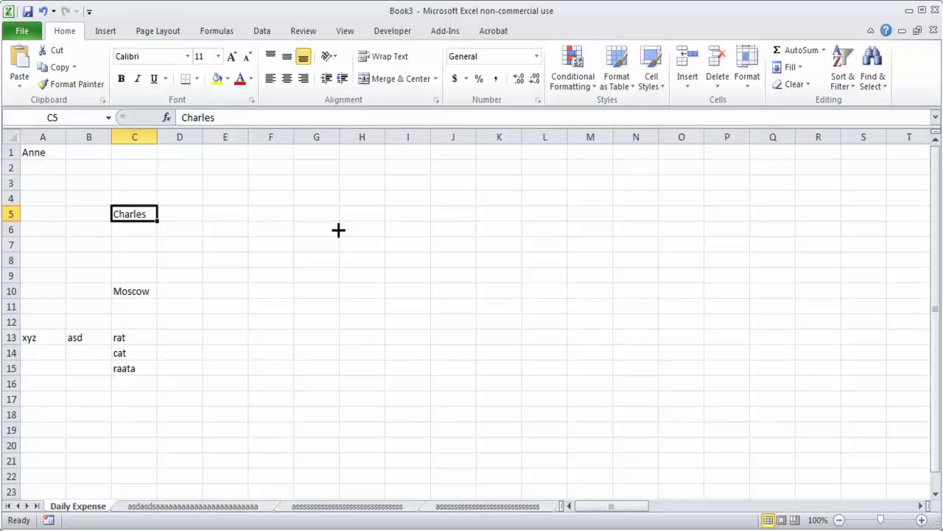
double_click(134, 213)
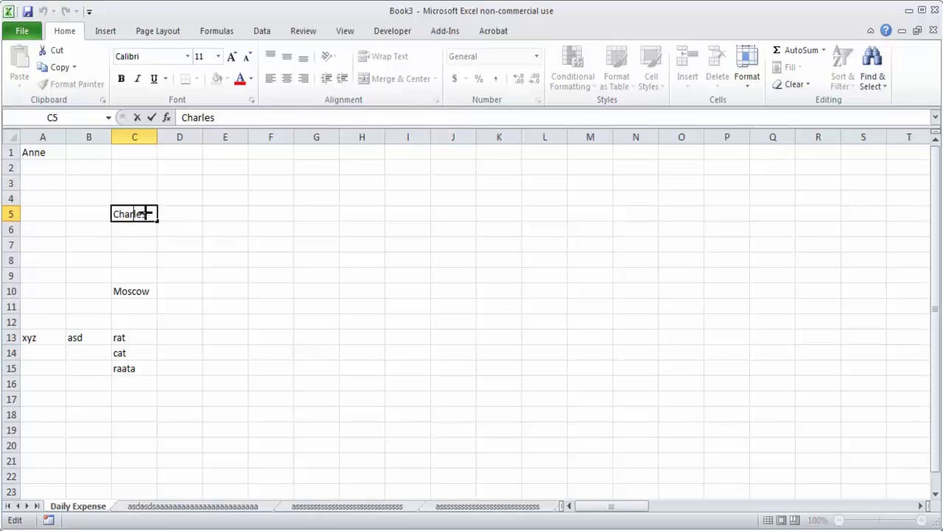
key(BackSpace)
key(BackSpace)
text(ie)
key(Return)
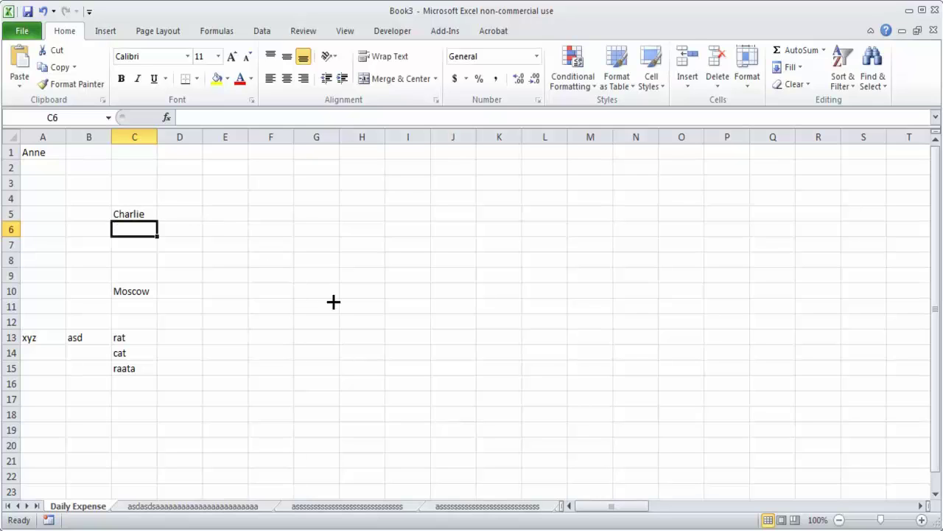
Step: Undo the last edit to C5 and select that cell again
key(ctrl+z)
click(162, 288)
click(140, 214)
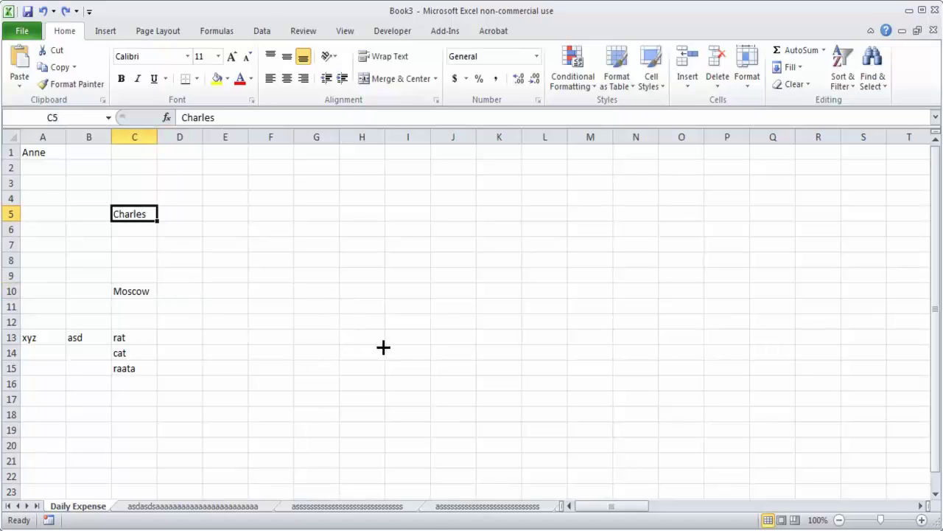
Step: Reopen C5 for editing and change the ending of its name from "es" to "ie"
key(F2)
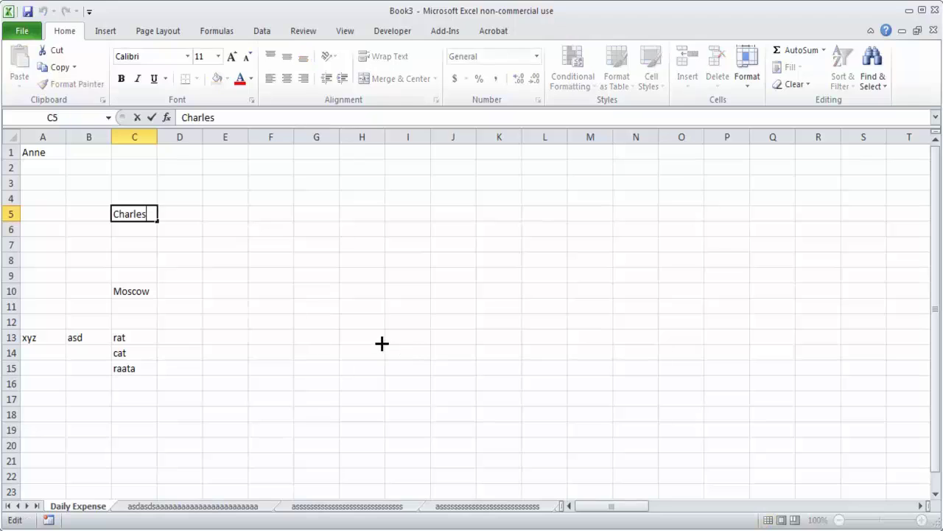
key(BackSpace)
key(BackSpace)
text(ie)
key(Return)
Step: Append "adasdas" to the existing text in cell C10
key(Down)
key(Down)
key(Down)
key(Down)
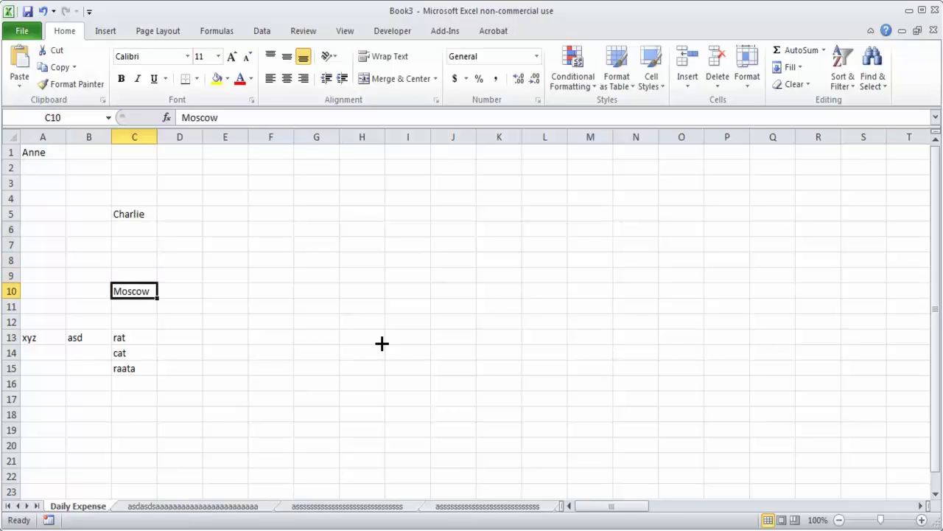
key(F2)
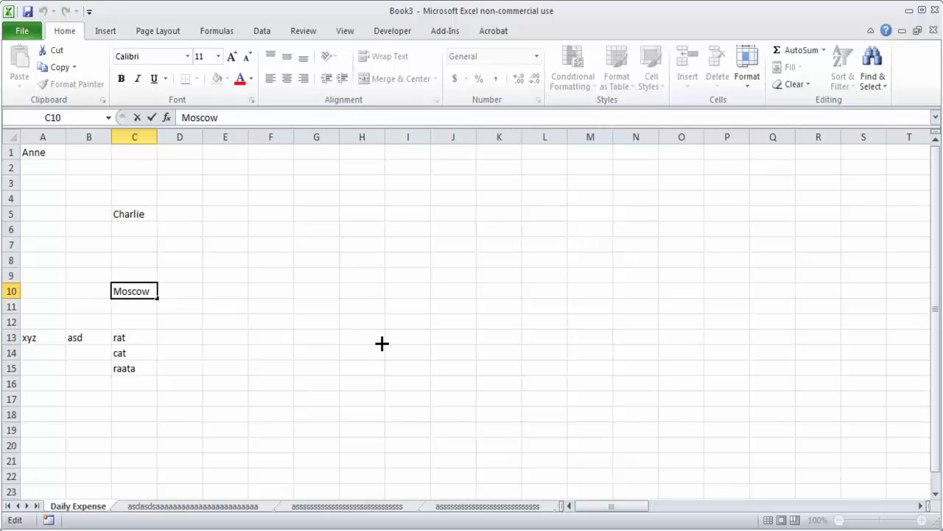
text(adasdas)
key(Return)
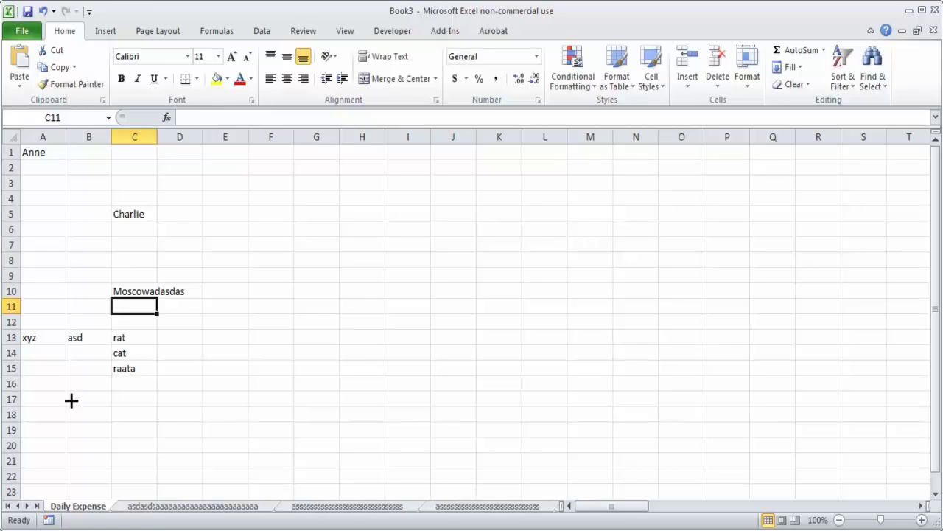
Step: Append "asdasdasdas" to the text in C14, erase the whole entry, and replace it with "rata"
click(126, 357)
click(225, 116)
text(asdasdasdas)
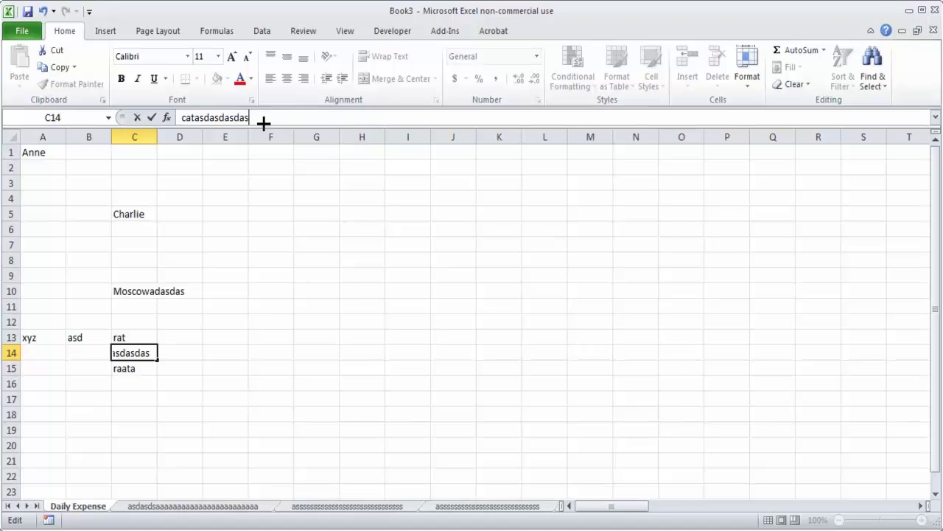
key(BackSpace)
key(BackSpace)
key(BackSpace)
key(BackSpace)
key(BackSpace)
key(BackSpace)
key(BackSpace)
key(BackSpace)
key(BackSpace)
key(BackSpace)
key(BackSpace)
key(BackSpace)
key(BackSpace)
text(rata)
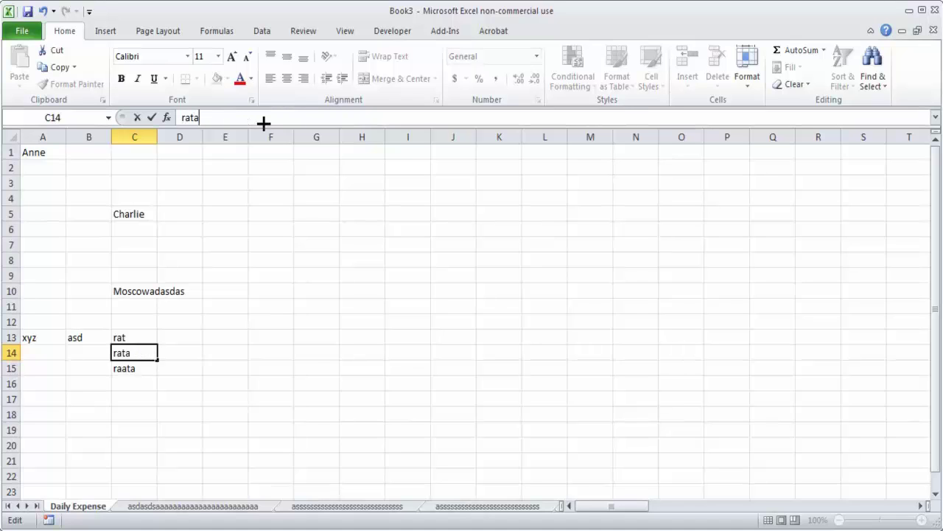
key(Return)
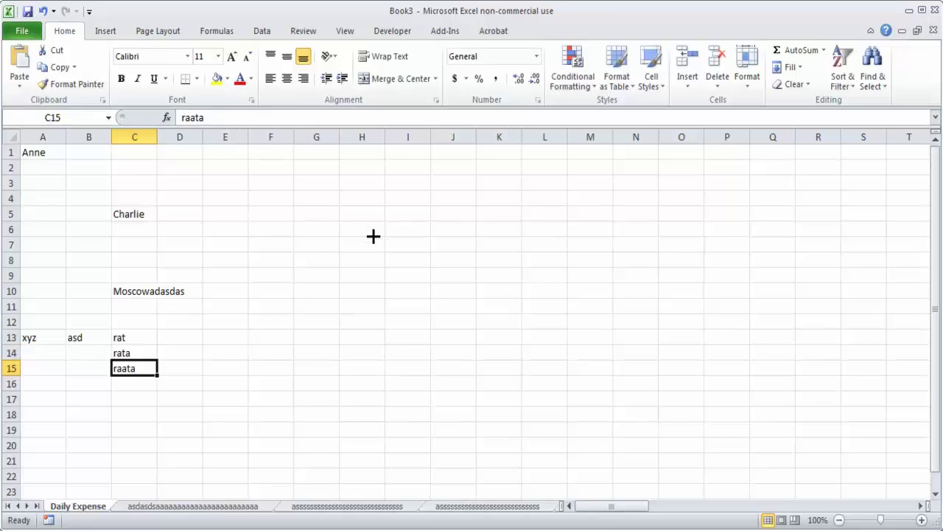
Step: Undo and redo the C14 edit three times, undo it once more, and select F8
click(38, 10)
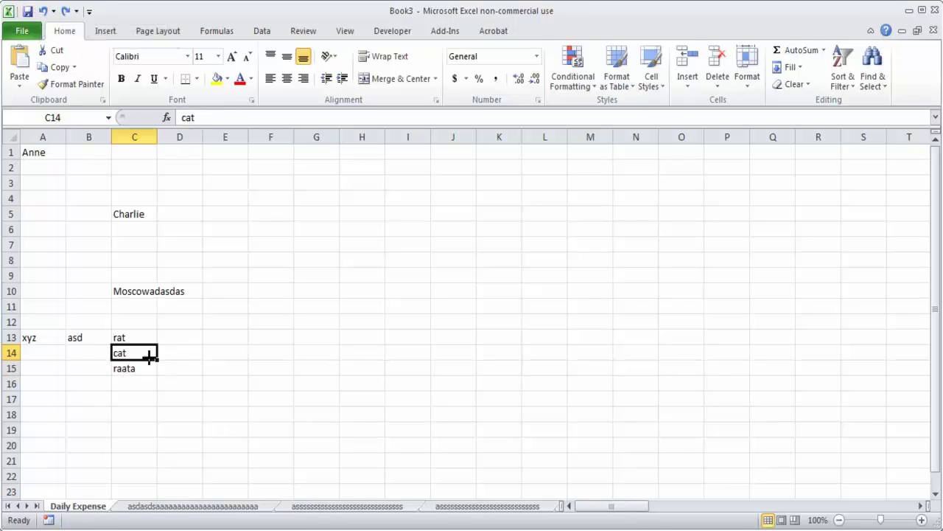
click(62, 12)
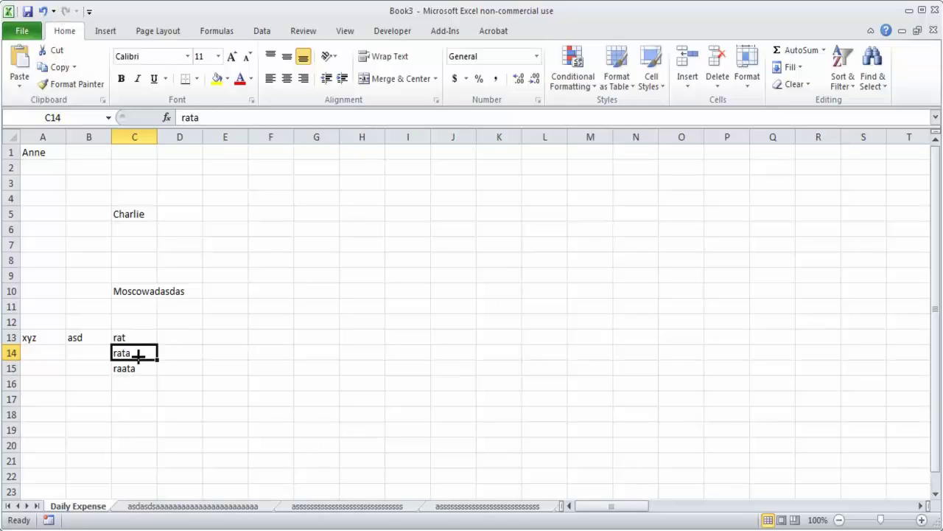
key(ctrl+z)
key(ctrl+y)
key(ctrl+z)
key(ctrl+y)
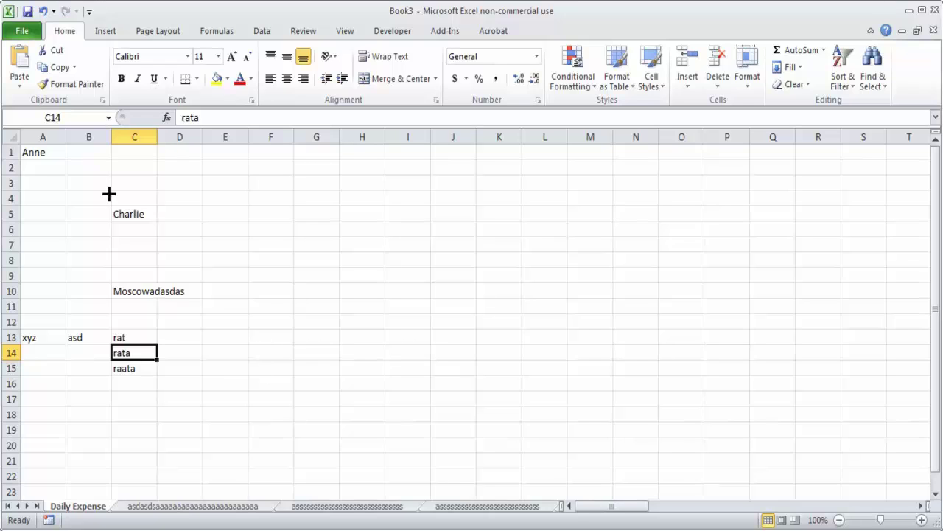
click(43, 11)
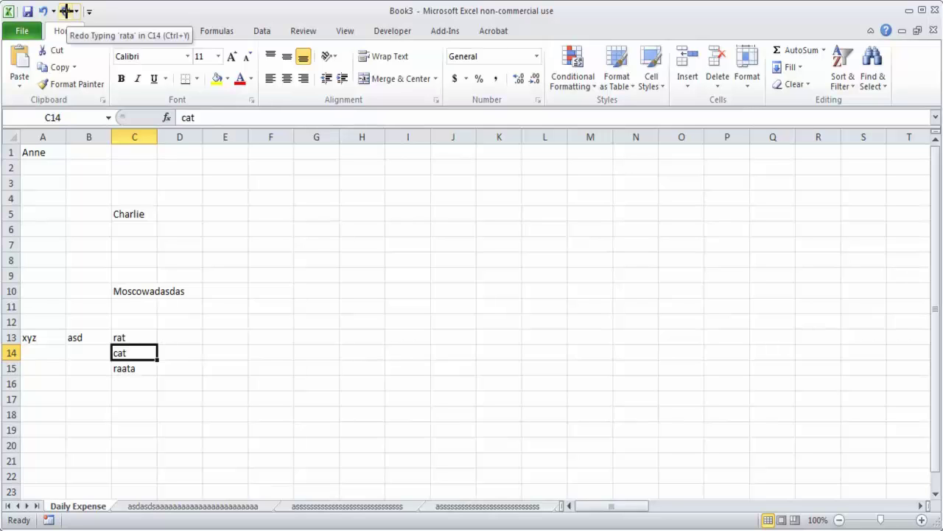
click(250, 256)
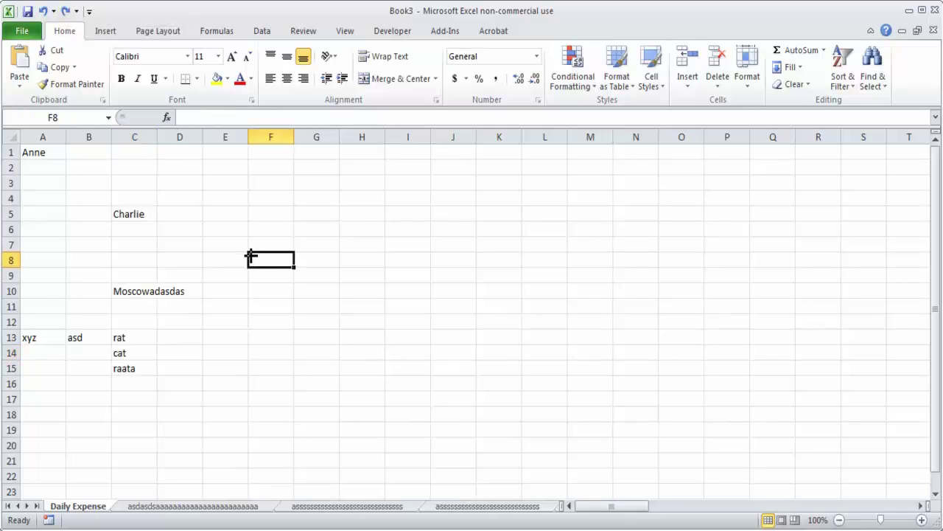